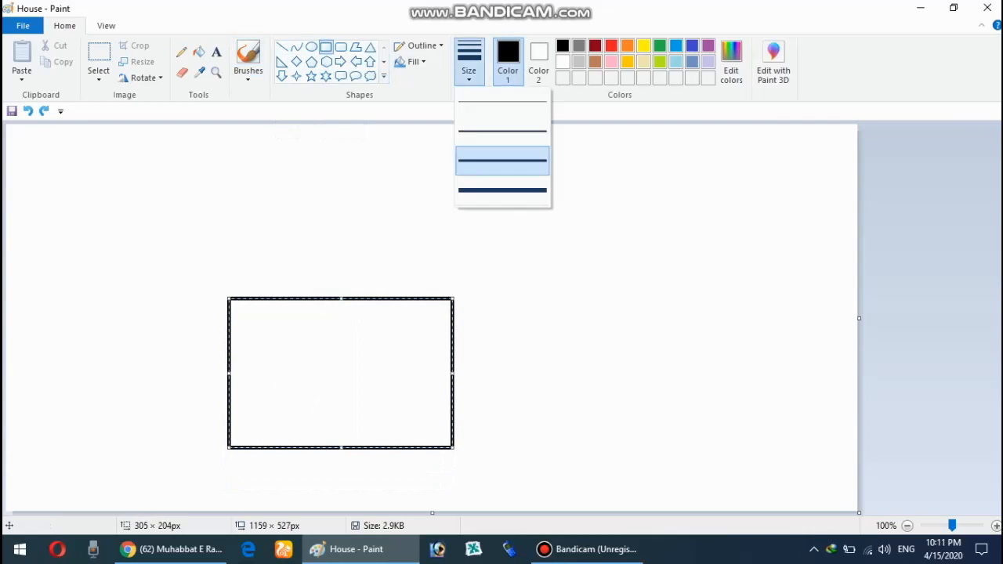
Step: Set the wall rectangle's outline to the thinnest line and draw a wider rectangle about 40 px high directly above it
{"action": "left_click", "coordinate": [503, 102]}
{"action": "left_click", "coordinate": [379, 251]}
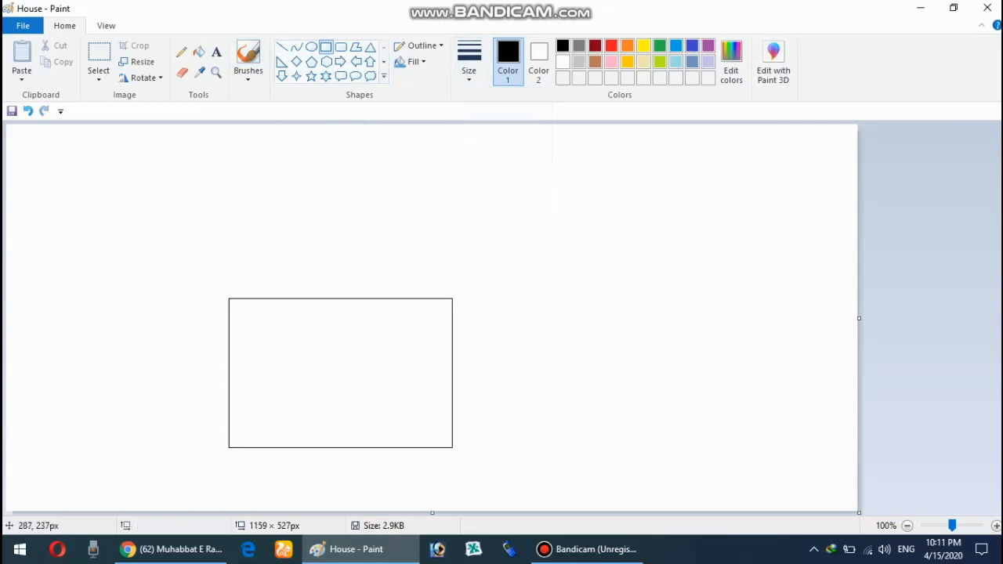
{"action": "mouse_move", "coordinate": [213, 300]}
{"action": "left_mouse_down"}
{"action": "mouse_move", "coordinate": [478, 262]}
{"action": "mouse_move", "coordinate": [445, 270]}
{"action": "left_mouse_up"}
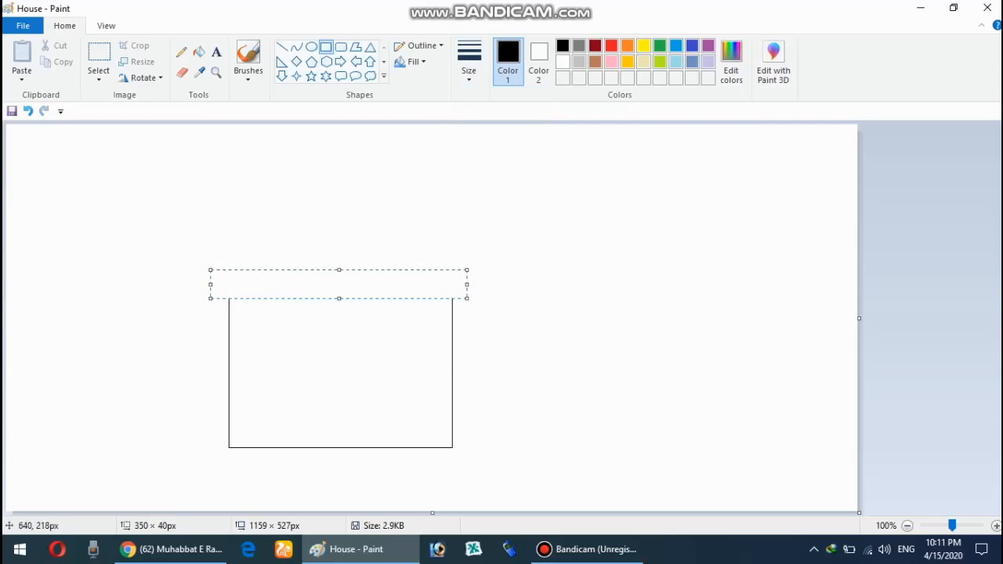
{"action": "mouse_move", "coordinate": [468, 284]}
{"action": "left_mouse_down"}
{"action": "mouse_move", "coordinate": [500, 285]}
{"action": "mouse_move", "coordinate": [472, 284]}
{"action": "left_mouse_up"}
{"action": "left_click", "coordinate": [551, 308]}
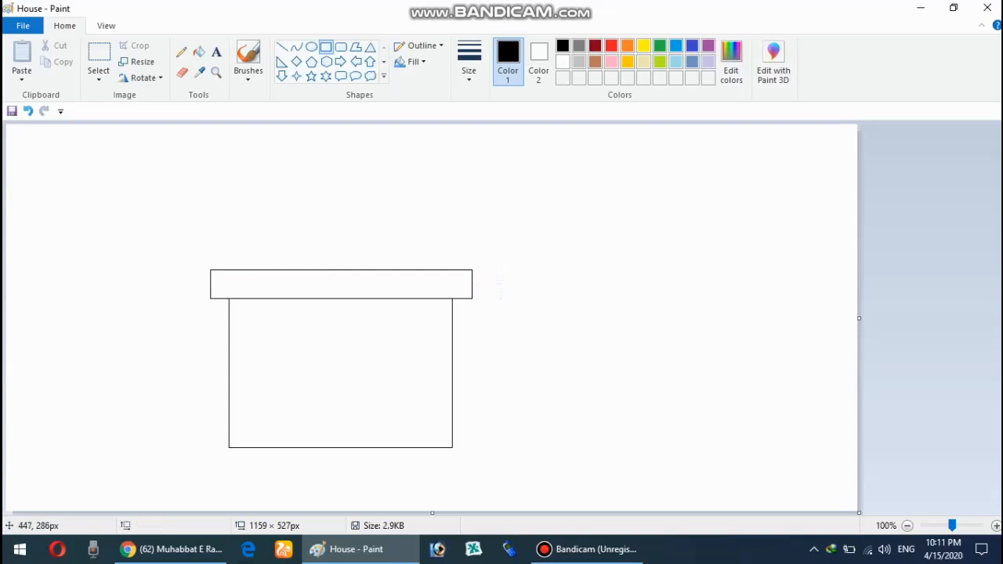
Step: Erase both short sides of the upper rectangle and the overhanging ends of its top edge
{"action": "left_click", "coordinate": [182, 72]}
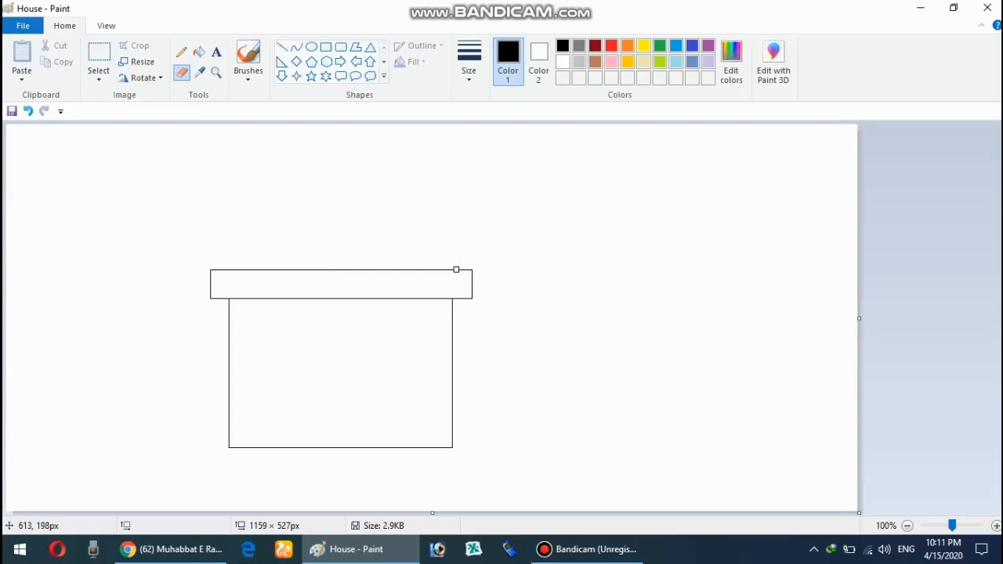
{"action": "mouse_move", "coordinate": [456, 269]}
{"action": "left_mouse_down"}
{"action": "mouse_move", "coordinate": [470, 269]}
{"action": "mouse_move", "coordinate": [472, 296]}
{"action": "left_mouse_up"}
{"action": "mouse_move", "coordinate": [227, 270]}
{"action": "left_mouse_down"}
{"action": "mouse_move", "coordinate": [210, 269]}
{"action": "mouse_move", "coordinate": [209, 295]}
{"action": "left_mouse_up"}
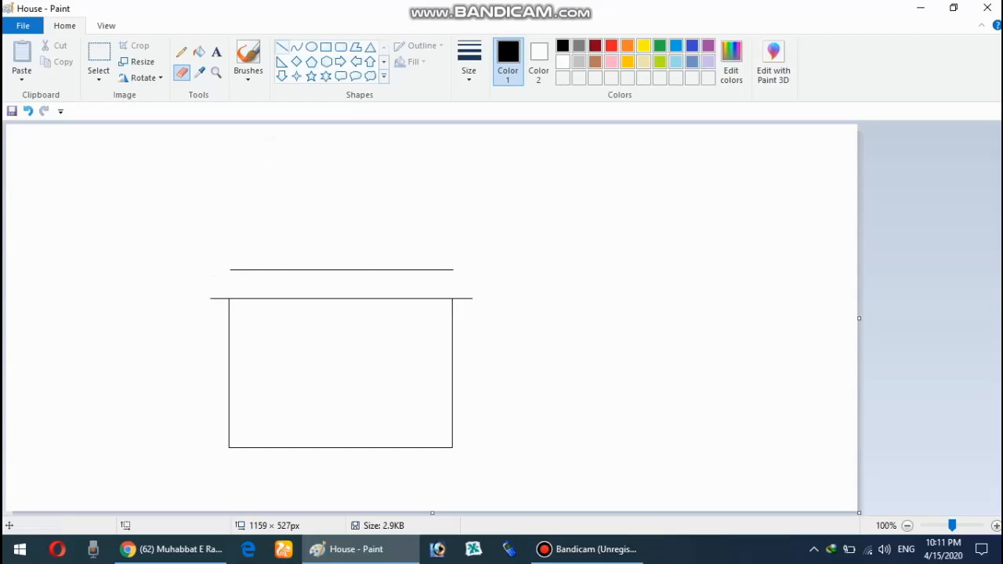
Step: Draw slanted lines about 27 × 40 px closing both ends of the roof
{"action": "left_click", "coordinate": [281, 46]}
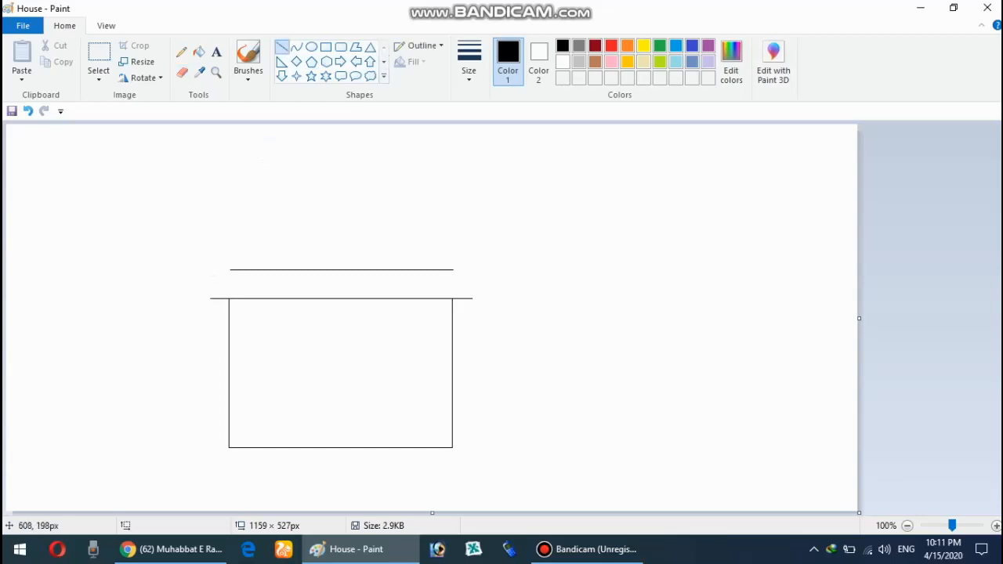
{"action": "left_click_drag", "start_coordinate": [453, 269], "coordinate": [473, 300]}
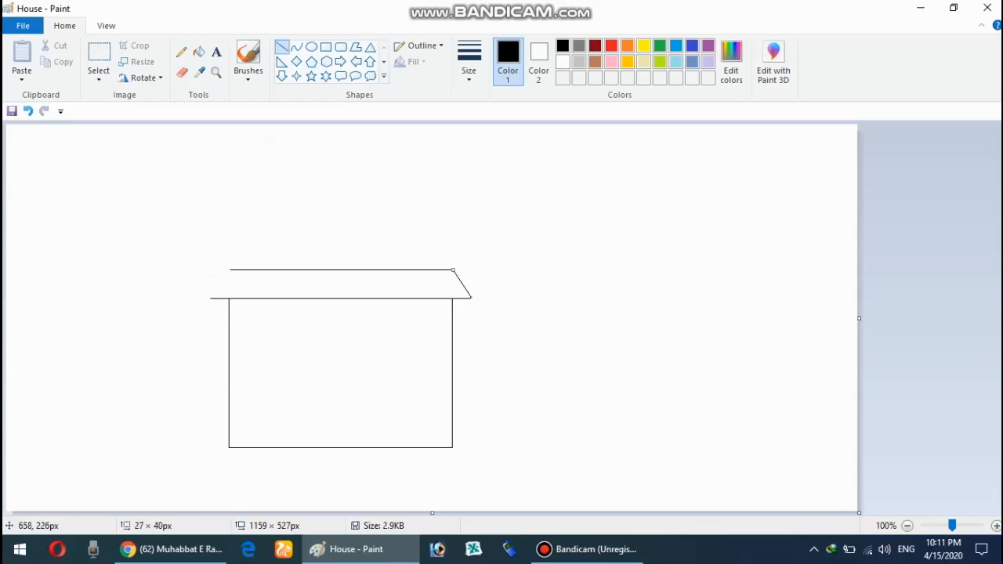
{"action": "left_click", "coordinate": [522, 302]}
{"action": "mouse_move", "coordinate": [230, 270]}
{"action": "left_mouse_down"}
{"action": "mouse_move", "coordinate": [202, 292]}
{"action": "mouse_move", "coordinate": [210, 299]}
{"action": "left_mouse_up"}
{"action": "left_click", "coordinate": [352, 287]}
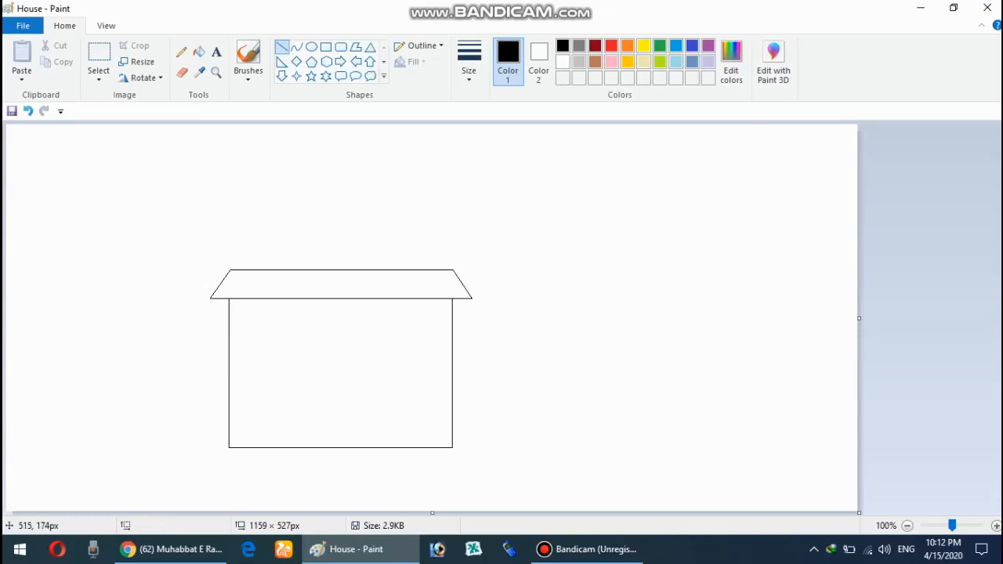
Step: Draw a nearly square window in the right half of the wall with a narrow vertical bar down its middle
{"action": "left_click", "coordinate": [326, 47]}
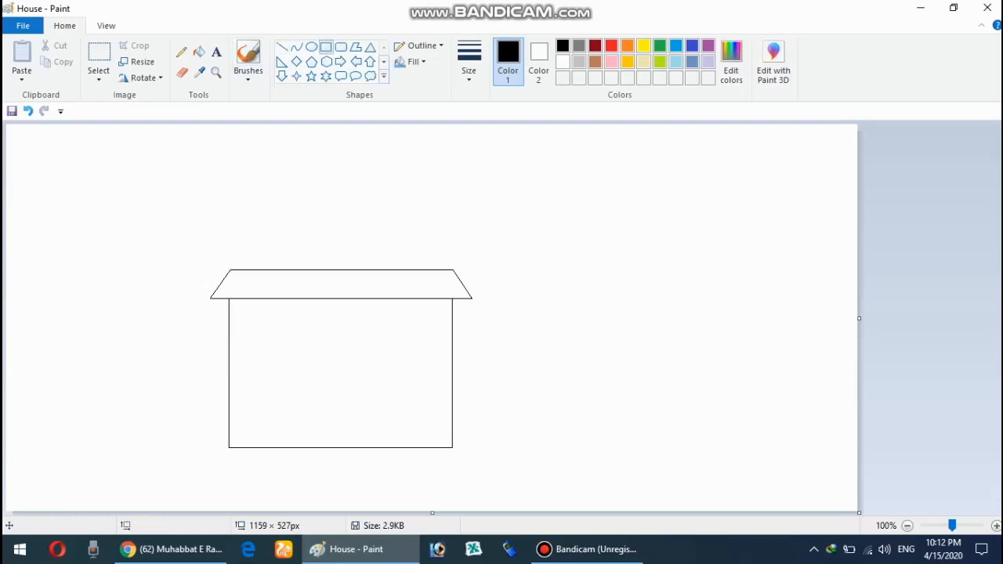
{"action": "left_click_drag", "start_coordinate": [381, 337], "coordinate": [429, 384]}
{"action": "left_click", "coordinate": [458, 403]}
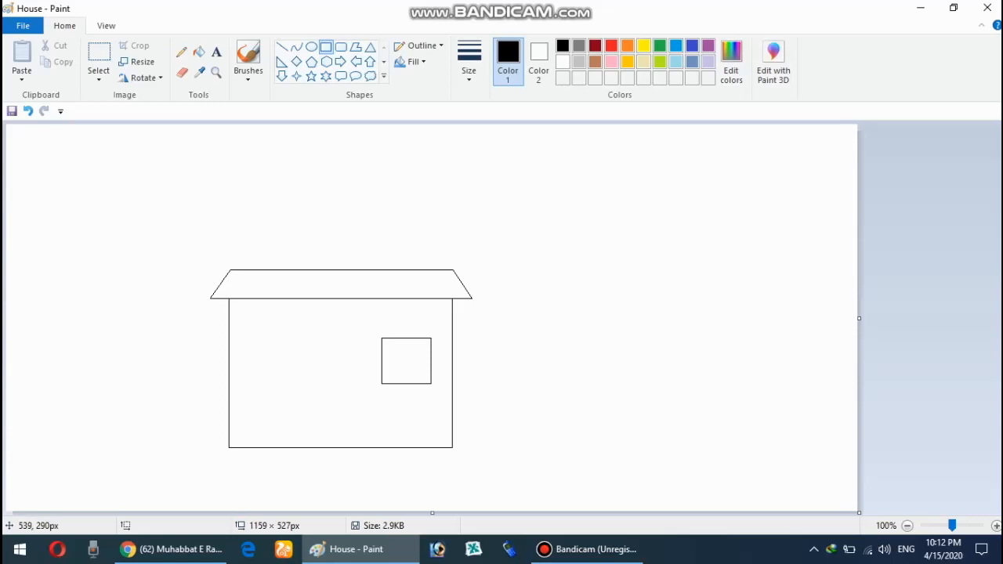
{"action": "left_click_drag", "start_coordinate": [402, 338], "coordinate": [413, 384]}
{"action": "left_click_drag", "start_coordinate": [413, 384], "coordinate": [408, 384]}
{"action": "left_click", "coordinate": [386, 379]}
Step: Draw a slightly larger rectangle around the window as its outer frame
{"action": "left_click_drag", "start_coordinate": [246, 339], "coordinate": [299, 382]}
{"action": "key", "text": "Delete"}
{"action": "left_click_drag", "start_coordinate": [378, 336], "coordinate": [432, 387]}
{"action": "left_click", "coordinate": [335, 415]}
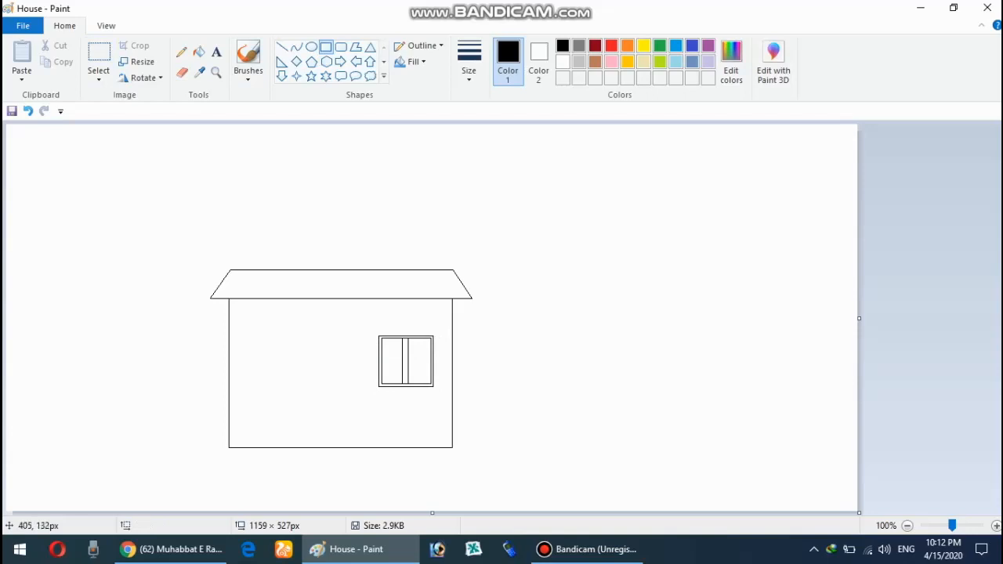
Step: Draw slanted and vertical straight lines inside both window panes to form open shutters
{"action": "left_click", "coordinate": [282, 47]}
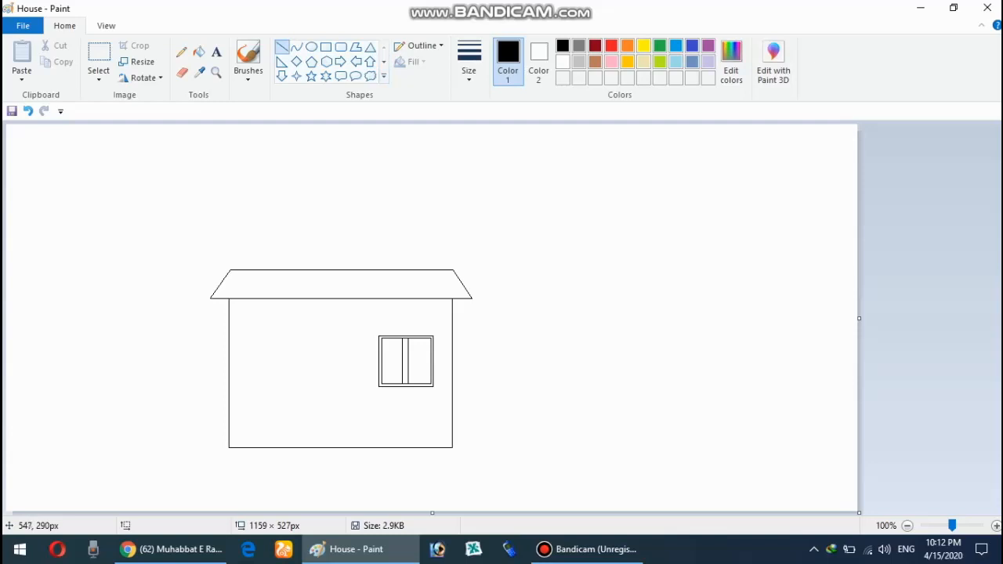
{"action": "left_click_drag", "start_coordinate": [408, 337], "coordinate": [428, 346]}
{"action": "key", "text": "ctrl+z"}
{"action": "mouse_move", "coordinate": [431, 337]}
{"action": "left_mouse_down"}
{"action": "mouse_move", "coordinate": [414, 342]}
{"action": "mouse_move", "coordinate": [416, 384]}
{"action": "left_mouse_up"}
{"action": "left_click", "coordinate": [355, 385]}
{"action": "mouse_move", "coordinate": [383, 339]}
{"action": "left_mouse_down"}
{"action": "mouse_move", "coordinate": [396, 345]}
{"action": "mouse_move", "coordinate": [396, 383]}
{"action": "left_mouse_up"}
{"action": "left_click", "coordinate": [362, 342]}
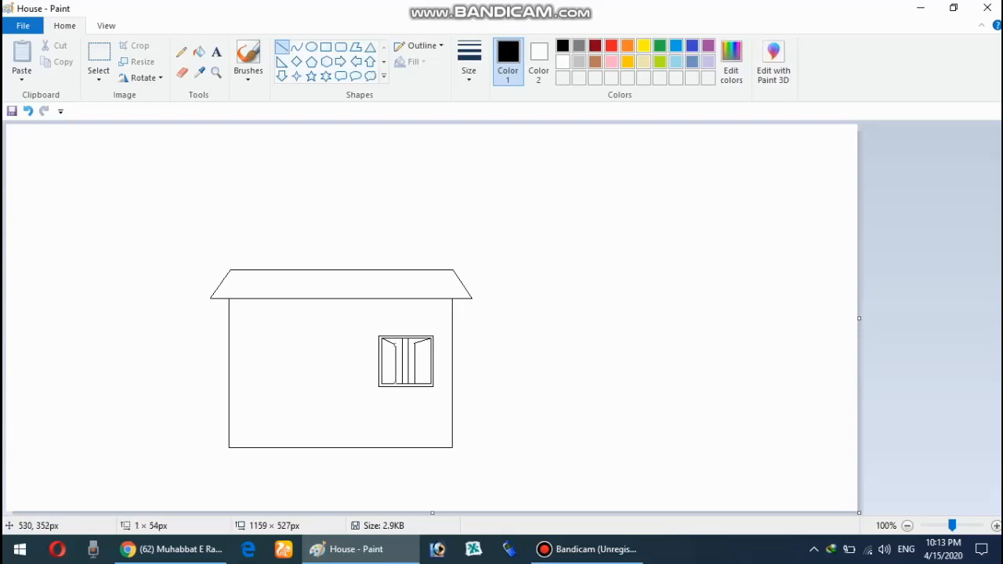
{"action": "left_click", "coordinate": [401, 410]}
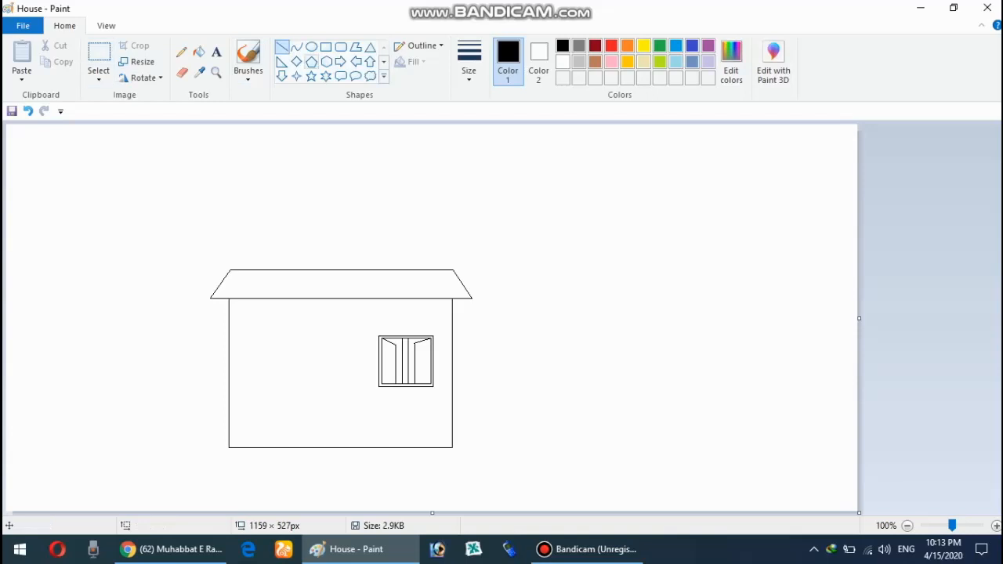
Step: Draw an upright door rectangle standing on the middle of the wall's base line
{"action": "left_click", "coordinate": [326, 47]}
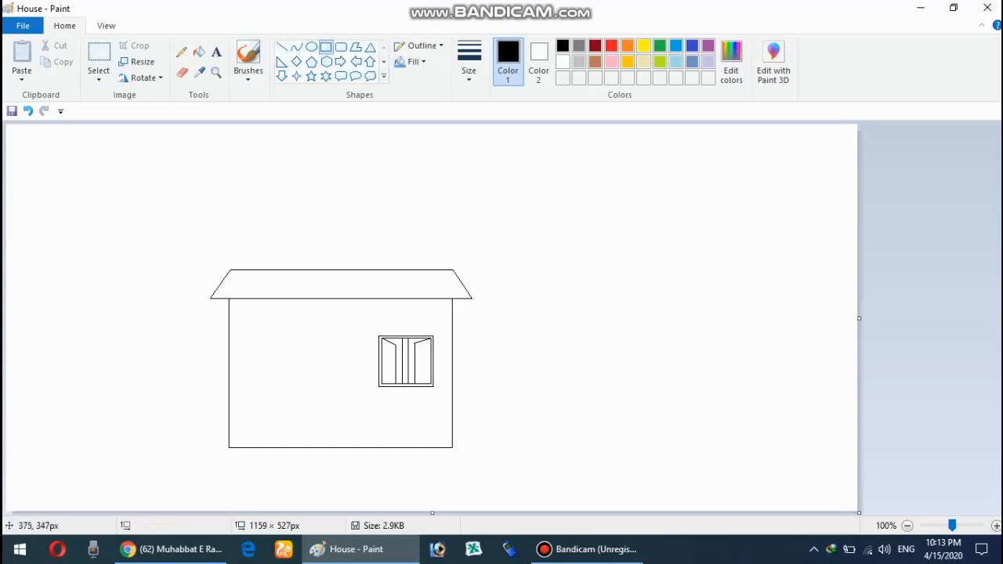
{"action": "left_click_drag", "start_coordinate": [319, 376], "coordinate": [366, 448]}
{"action": "left_click", "coordinate": [380, 482]}
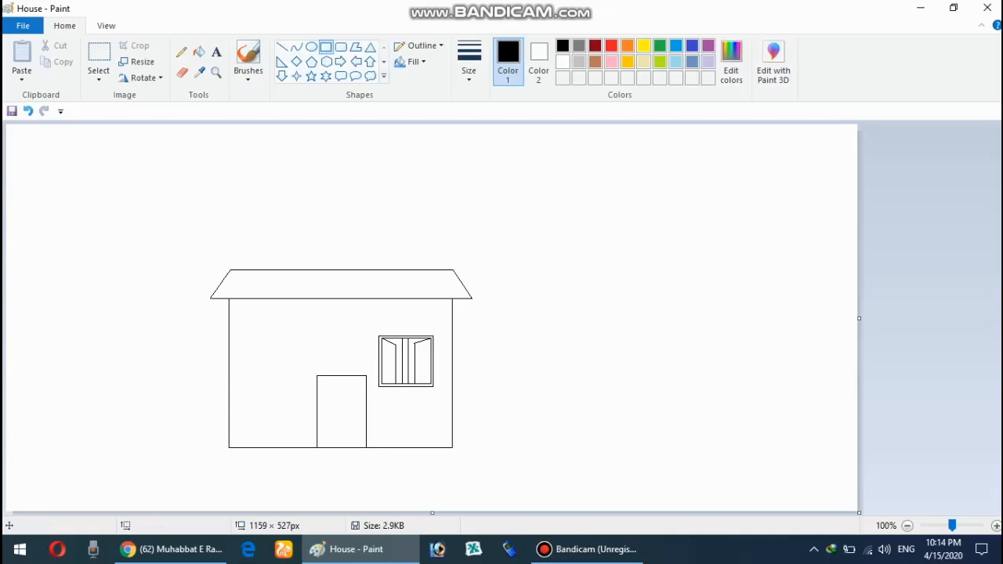
Step: Select the whole window and move it slightly down and to the right within the wall
{"action": "left_click", "coordinate": [99, 56]}
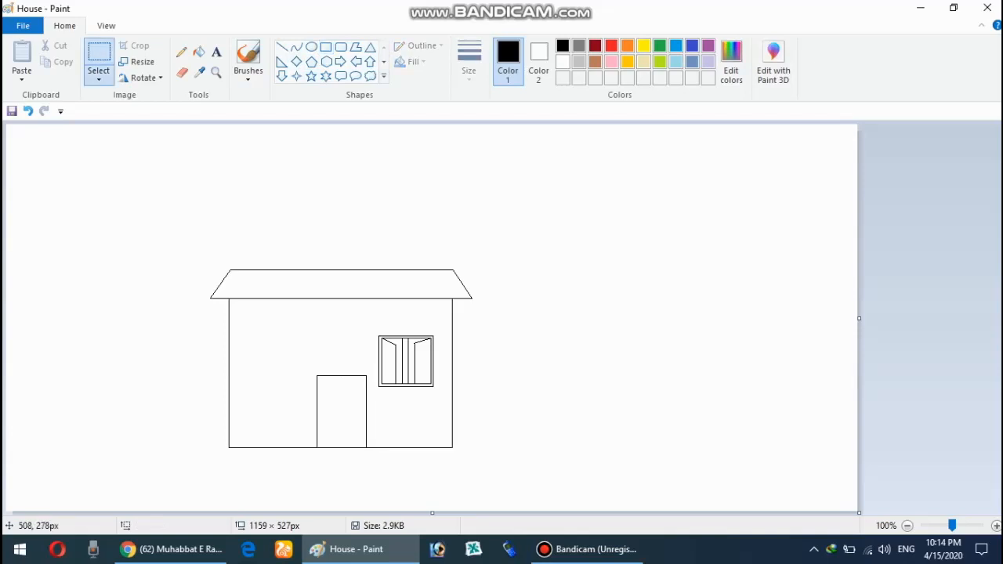
{"action": "left_click_drag", "start_coordinate": [374, 332], "coordinate": [437, 388]}
{"action": "left_click_drag", "start_coordinate": [397, 348], "coordinate": [403, 360]}
{"action": "left_click_drag", "start_coordinate": [447, 400], "coordinate": [423, 380]}
{"action": "left_click", "coordinate": [562, 382]}
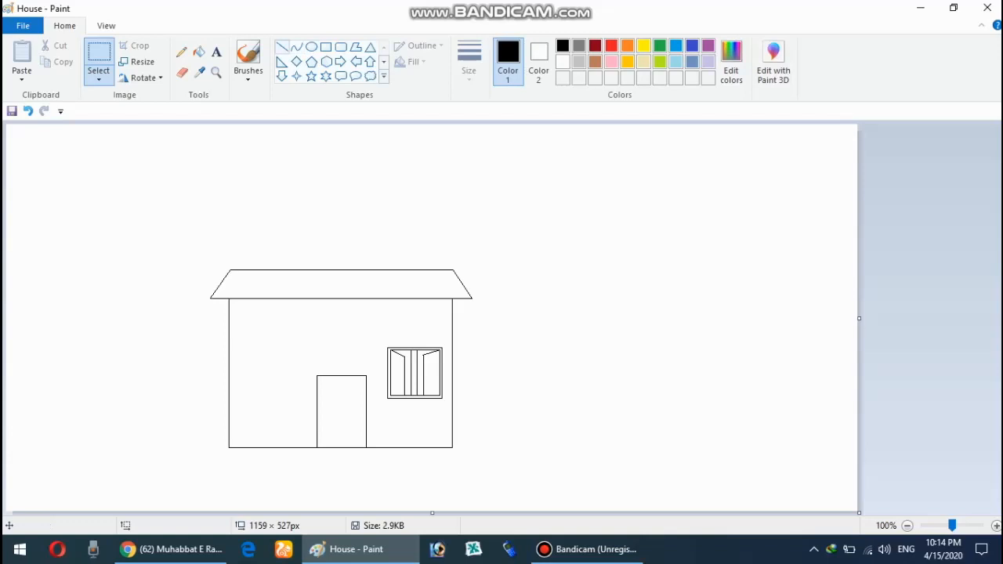
Step: Draw a triangular canopy of straight lines over the door, slightly wider than the door
{"action": "left_click", "coordinate": [281, 46]}
{"action": "left_click_drag", "start_coordinate": [339, 346], "coordinate": [373, 381]}
{"action": "left_click", "coordinate": [361, 289]}
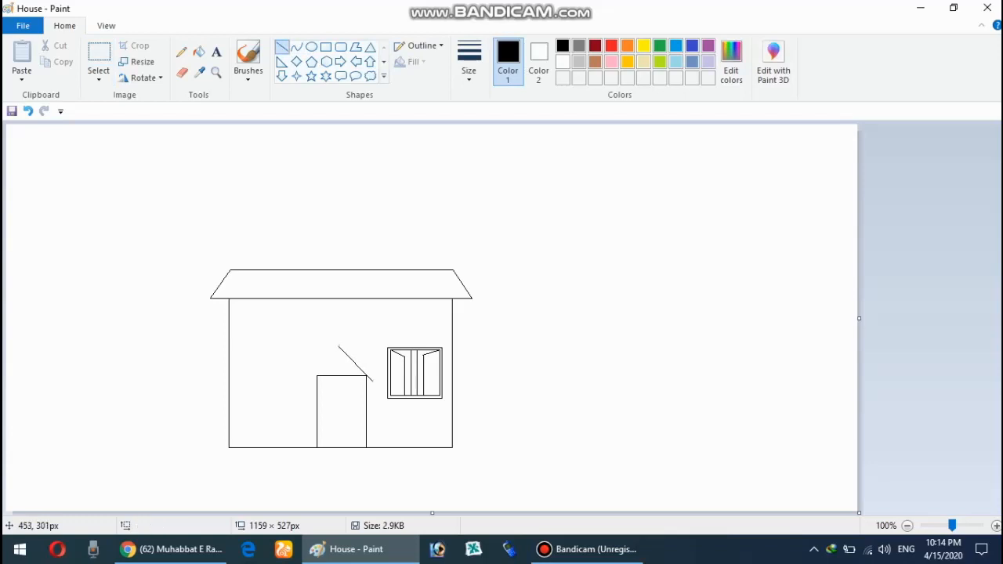
{"action": "mouse_move", "coordinate": [338, 345]}
{"action": "left_mouse_down"}
{"action": "mouse_move", "coordinate": [310, 380]}
{"action": "mouse_move", "coordinate": [371, 382]}
{"action": "left_mouse_up"}
{"action": "left_click", "coordinate": [260, 374]}
{"action": "left_click", "coordinate": [397, 399]}
{"action": "left_click", "coordinate": [413, 431]}
{"action": "key", "text": "ctrl+z"}
{"action": "key", "text": "ctrl+z"}
{"action": "mouse_move", "coordinate": [340, 349]}
{"action": "left_mouse_down"}
{"action": "mouse_move", "coordinate": [306, 384]}
{"action": "mouse_move", "coordinate": [396, 373]}
{"action": "mouse_move", "coordinate": [374, 381]}
{"action": "left_mouse_up"}
{"action": "left_click", "coordinate": [280, 364]}
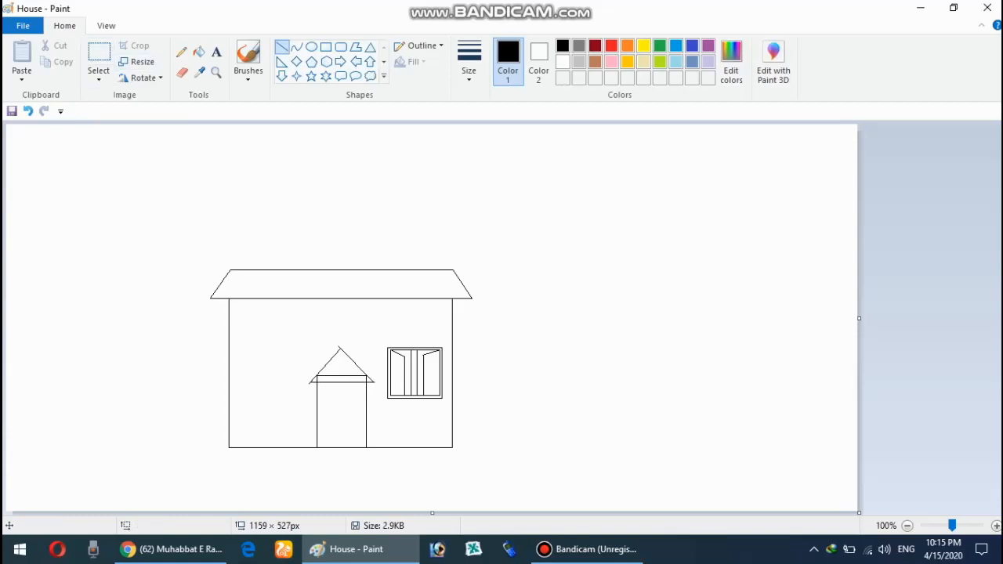
Step: Erase the door's top edge inside the canopy and the stray line ends at the canopy's corners
{"action": "left_click", "coordinate": [182, 72]}
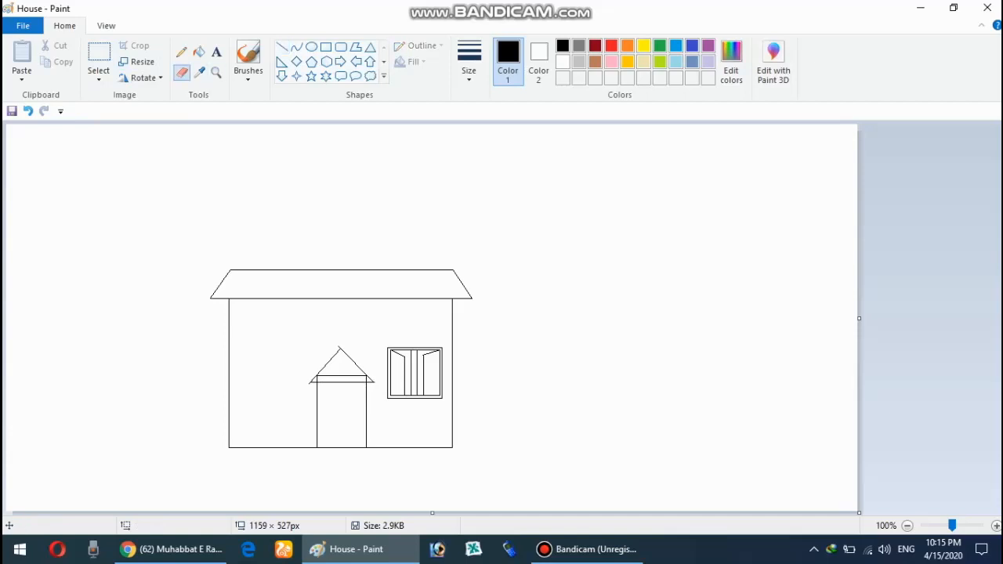
{"action": "left_click_drag", "start_coordinate": [355, 378], "coordinate": [320, 379]}
{"action": "left_click_drag", "start_coordinate": [345, 349], "coordinate": [345, 352]}
{"action": "left_click", "coordinate": [310, 385]}
{"action": "key", "text": "ctrl+z"}
{"action": "left_click", "coordinate": [311, 385]}
Step: Draw a small circular vent on the wall between the canopy's peak and the roof
{"action": "left_click", "coordinate": [311, 47]}
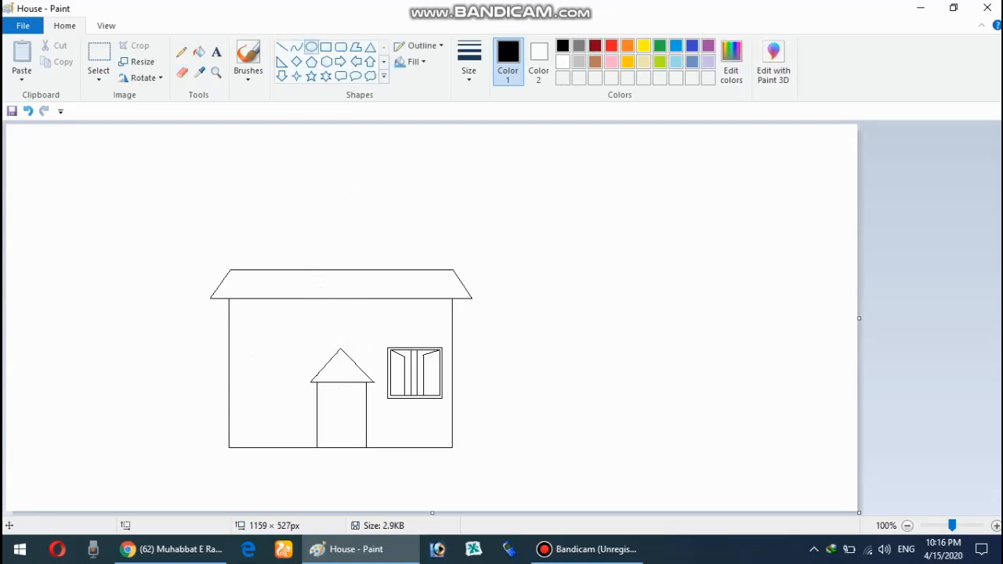
{"action": "left_click_drag", "start_coordinate": [324, 309], "coordinate": [344, 329]}
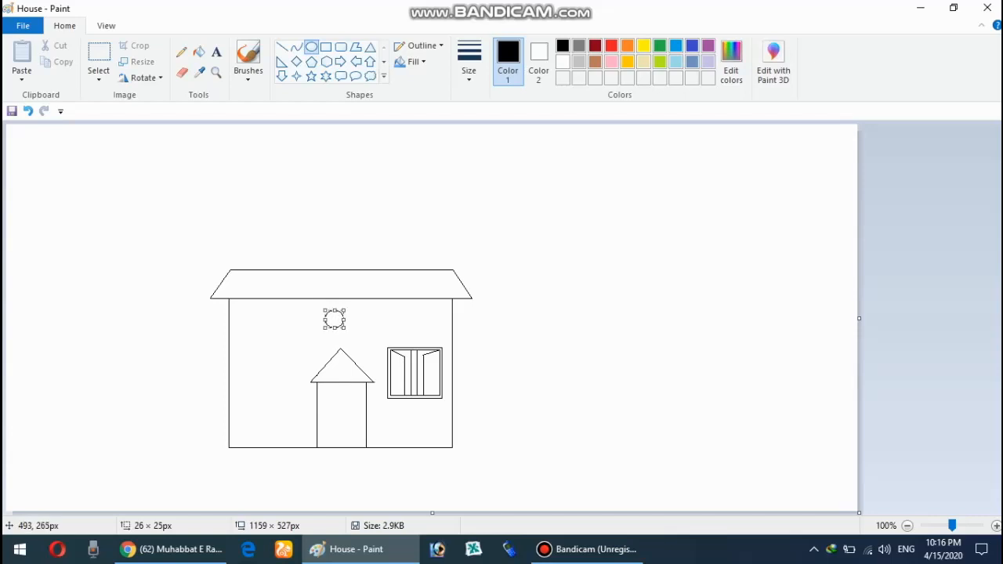
{"action": "key", "text": "Delete"}
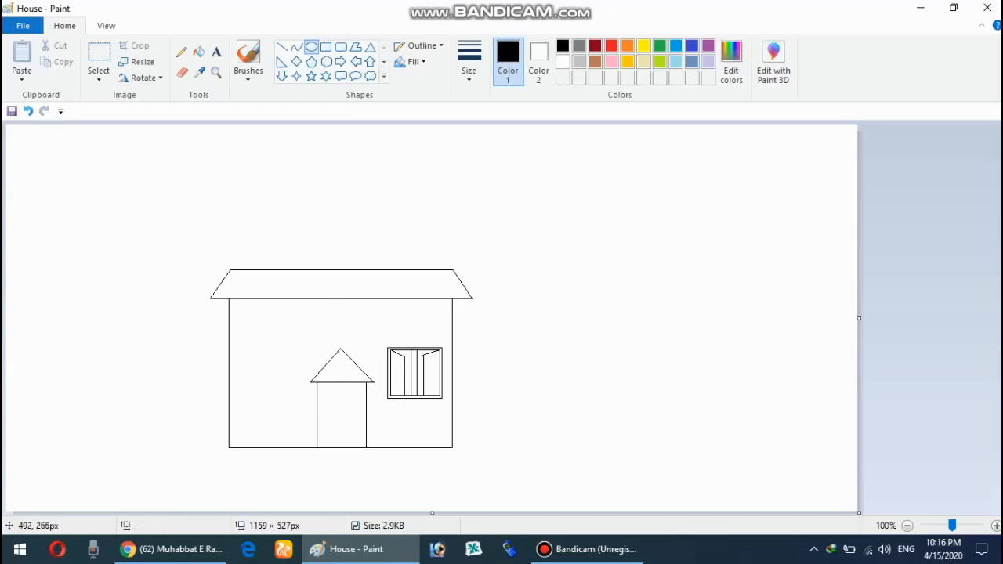
{"action": "left_click_drag", "start_coordinate": [335, 310], "coordinate": [349, 325]}
{"action": "left_click", "coordinate": [371, 328]}
Step: Draw an inner frame rectangle inside the door and a narrow horizontal panel at its top
{"action": "left_click", "coordinate": [199, 52]}
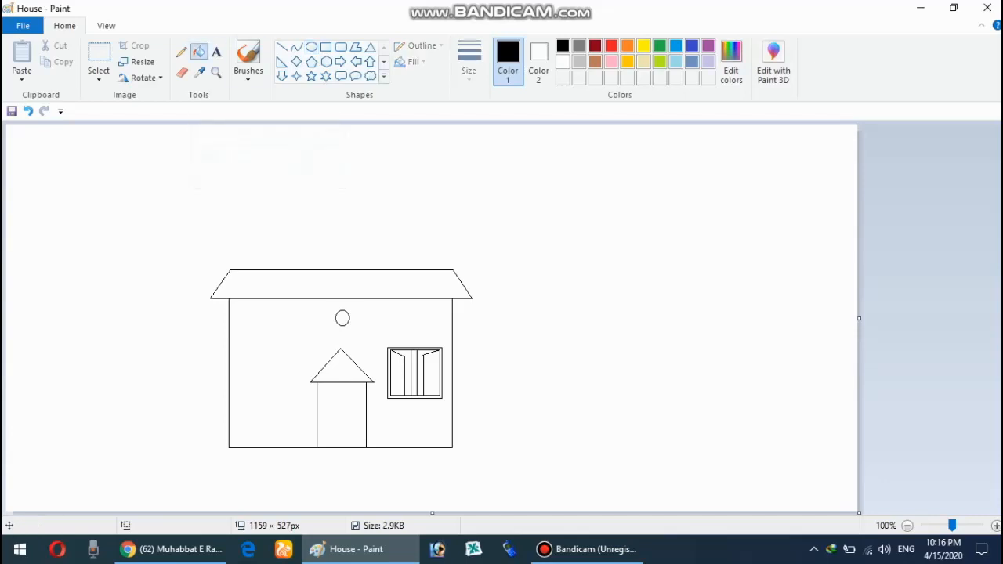
{"action": "left_click", "coordinate": [326, 46]}
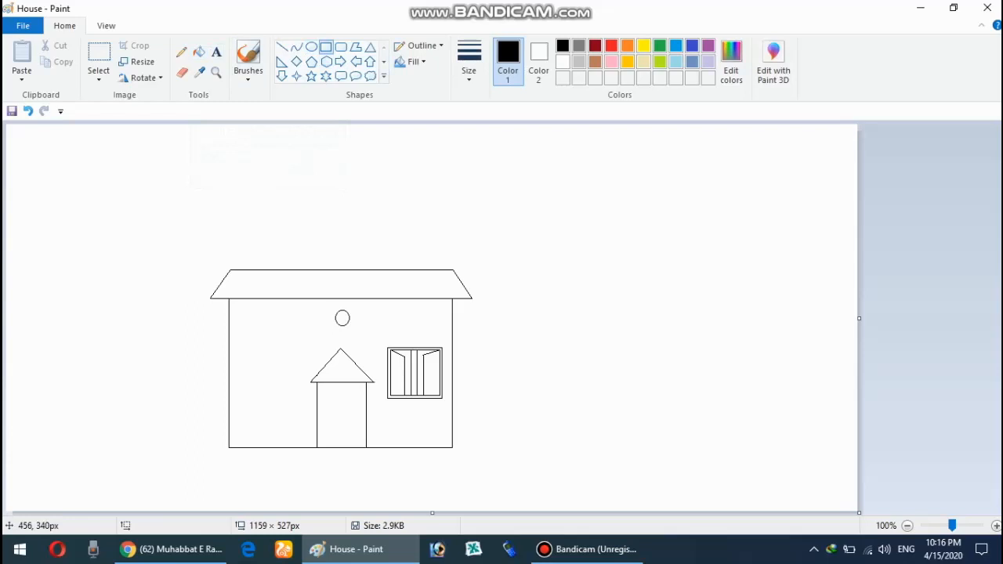
{"action": "left_click_drag", "start_coordinate": [318, 383], "coordinate": [364, 448]}
{"action": "left_click", "coordinate": [376, 423]}
{"action": "left_click_drag", "start_coordinate": [325, 388], "coordinate": [364, 393]}
{"action": "left_click", "coordinate": [365, 395]}
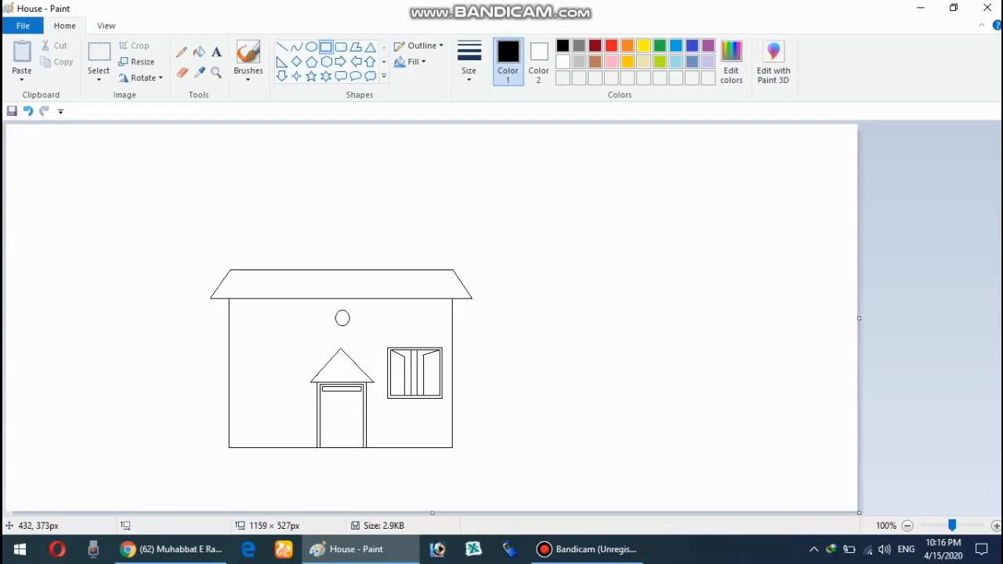
Step: Draw a tall main panel below the door's narrow top panel and save the drawing
{"action": "left_click_drag", "start_coordinate": [322, 392], "coordinate": [361, 446]}
{"action": "left_click", "coordinate": [439, 416]}
{"action": "key", "text": "ctrl+s"}
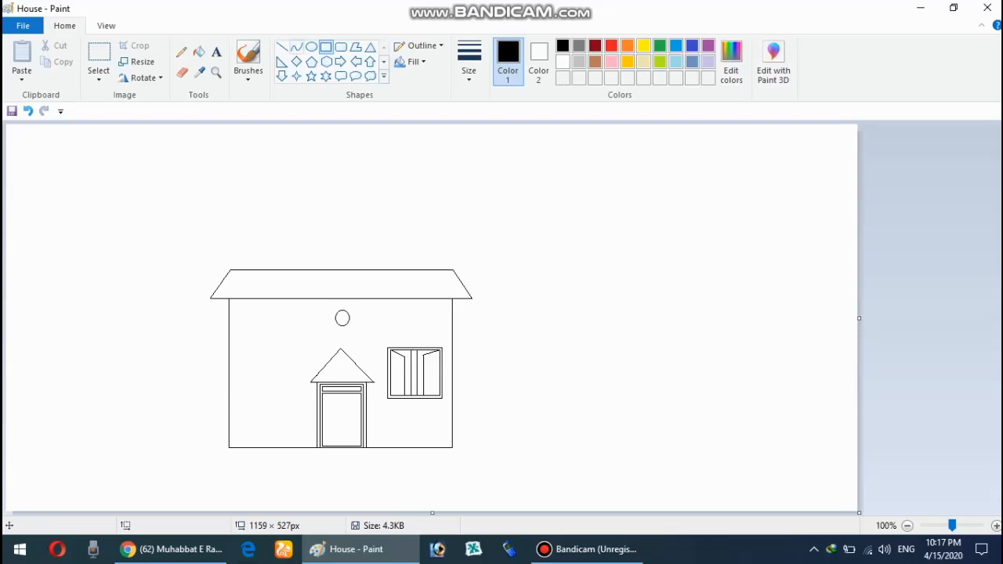
Step: Draw a curved left path edge from the door's lower left corner to the canvas's lower edge
{"action": "left_click", "coordinate": [297, 47]}
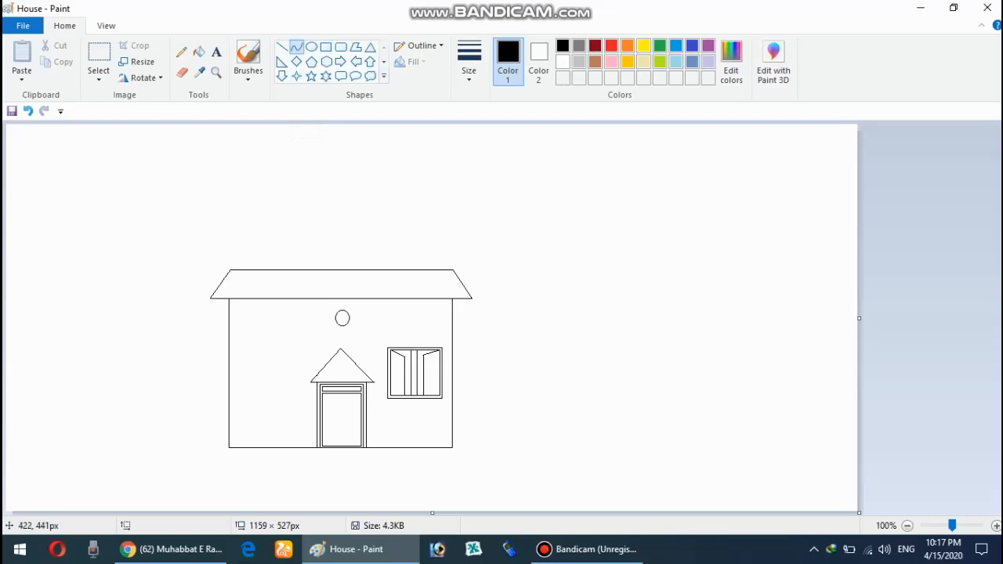
{"action": "left_click_drag", "start_coordinate": [317, 449], "coordinate": [199, 522]}
{"action": "left_click_drag", "start_coordinate": [259, 497], "coordinate": [298, 496]}
{"action": "left_click", "coordinate": [459, 462]}
{"action": "left_click_drag", "start_coordinate": [366, 448], "coordinate": [367, 488]}
{"action": "left_click", "coordinate": [559, 451]}
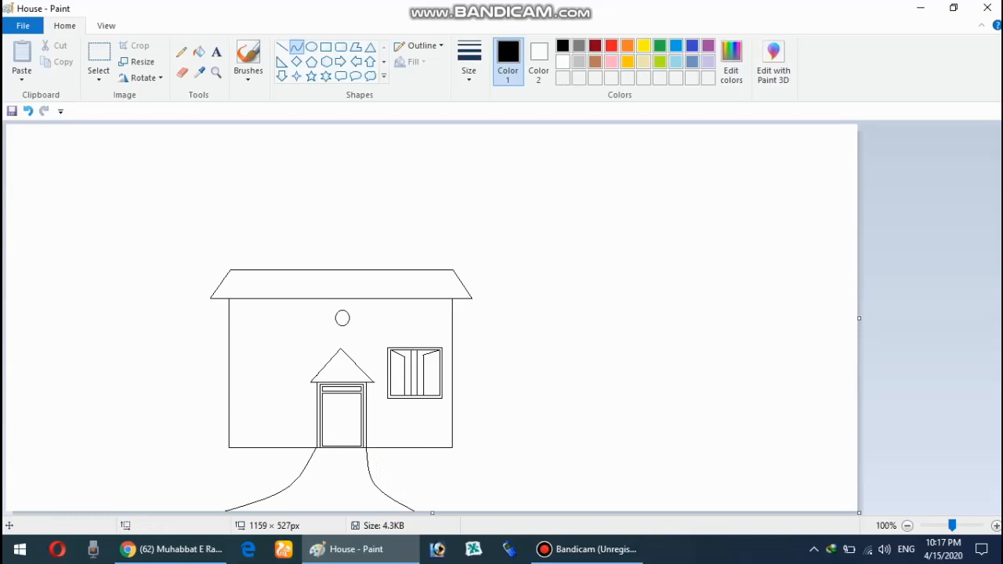
{"action": "key", "text": "ctrl+z"}
Step: Draw the path's right edge as a curve from the door's lower right corner, following the left edge's bend
{"action": "left_click_drag", "start_coordinate": [365, 449], "coordinate": [222, 562]}
{"action": "left_click_drag", "start_coordinate": [348, 484], "coordinate": [373, 526]}
{"action": "left_click", "coordinate": [259, 350]}
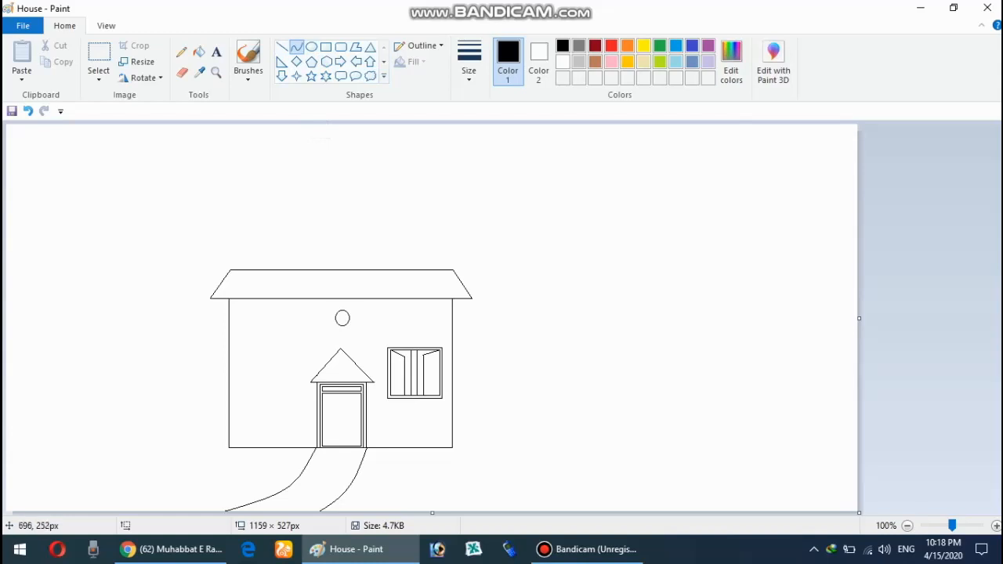
{"action": "left_click_drag", "start_coordinate": [514, 324], "coordinate": [514, 512]}
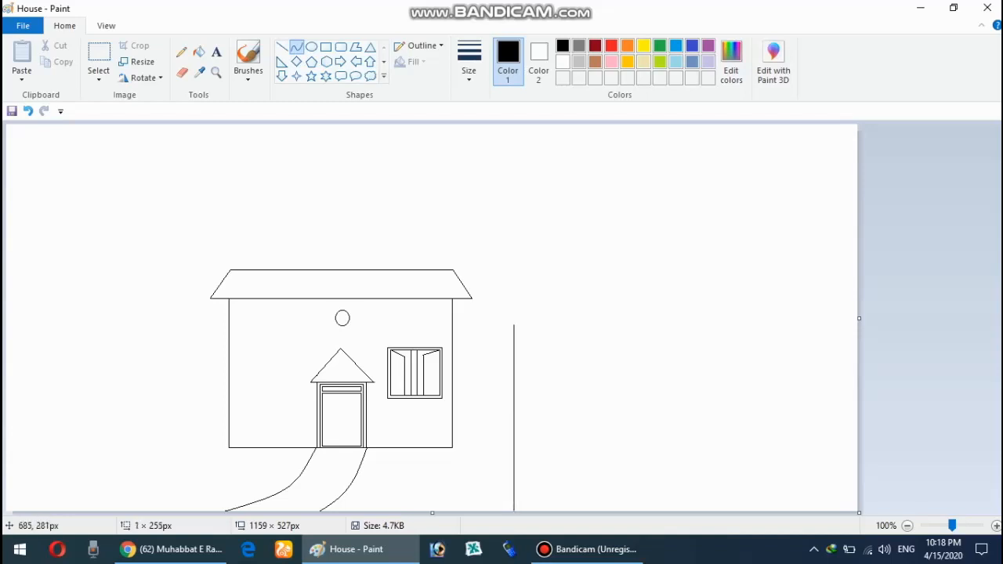
{"action": "left_click_drag", "start_coordinate": [563, 381], "coordinate": [561, 505]}
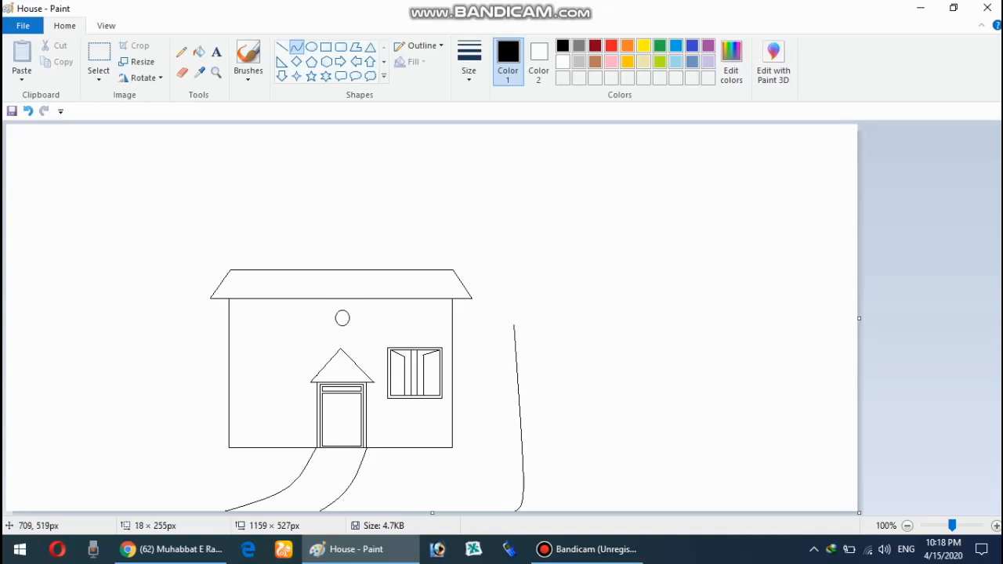
{"action": "key", "text": "ctrl+z"}
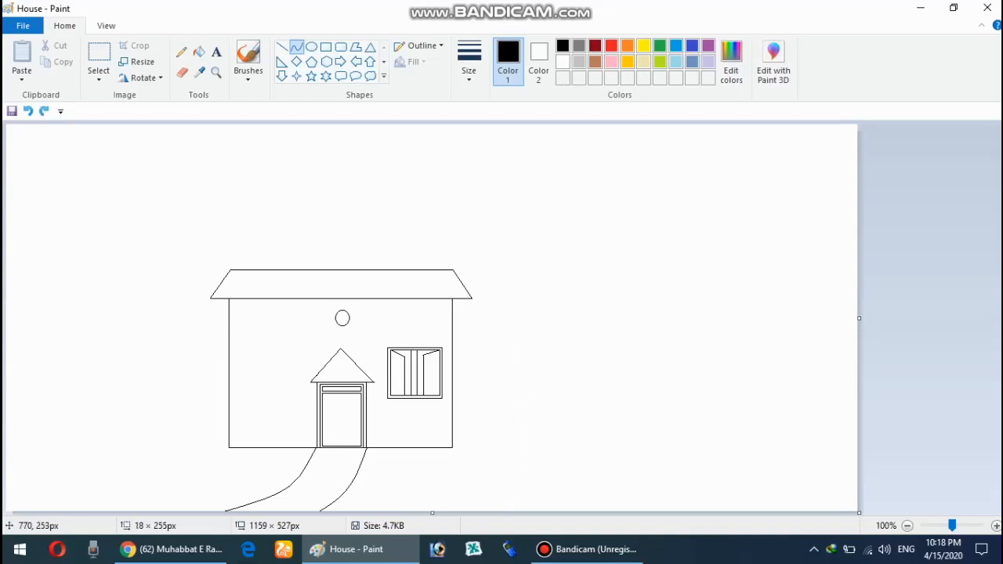
Step: Draw a tree trunk beside the house's right wall as two vertical curves whose lower ends flare outward
{"action": "left_click_drag", "start_coordinate": [493, 377], "coordinate": [495, 474]}
{"action": "left_click", "coordinate": [536, 459]}
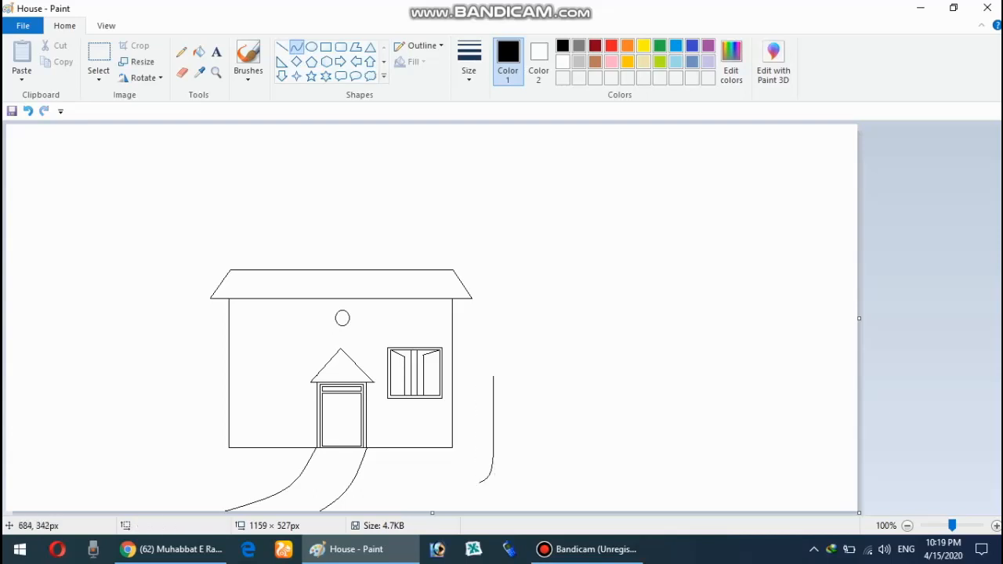
{"action": "left_click_drag", "start_coordinate": [509, 377], "coordinate": [510, 476]}
{"action": "left_click", "coordinate": [562, 411]}
Step: Draw a tall oval crown about 56 × 197 px over the upper part of the tree trunk
{"action": "left_click", "coordinate": [311, 46]}
{"action": "left_click_drag", "start_coordinate": [480, 282], "coordinate": [525, 426]}
{"action": "left_click_drag", "start_coordinate": [499, 366], "coordinate": [506, 334]}
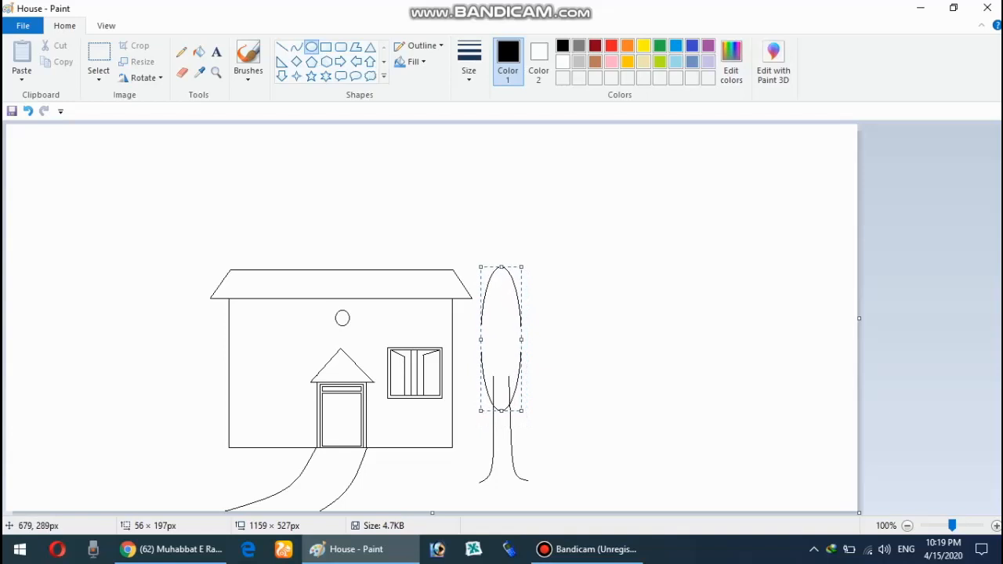
{"action": "left_click", "coordinate": [539, 347]}
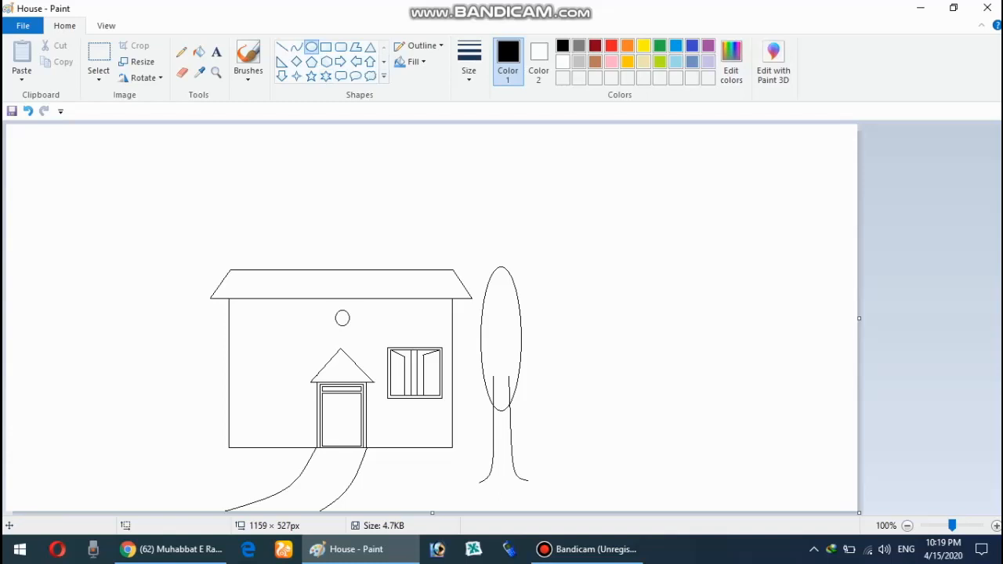
Step: Draw a curved hill from the canvas's left edge to the house's left wall, peaking above the roof line
{"action": "left_click", "coordinate": [296, 47]}
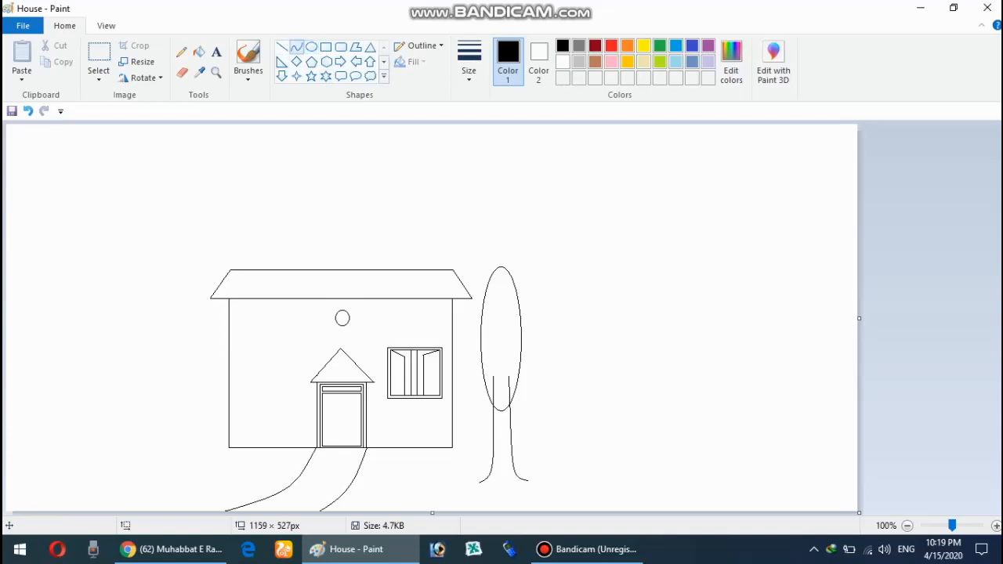
{"action": "left_click_drag", "start_coordinate": [7, 294], "coordinate": [230, 374]}
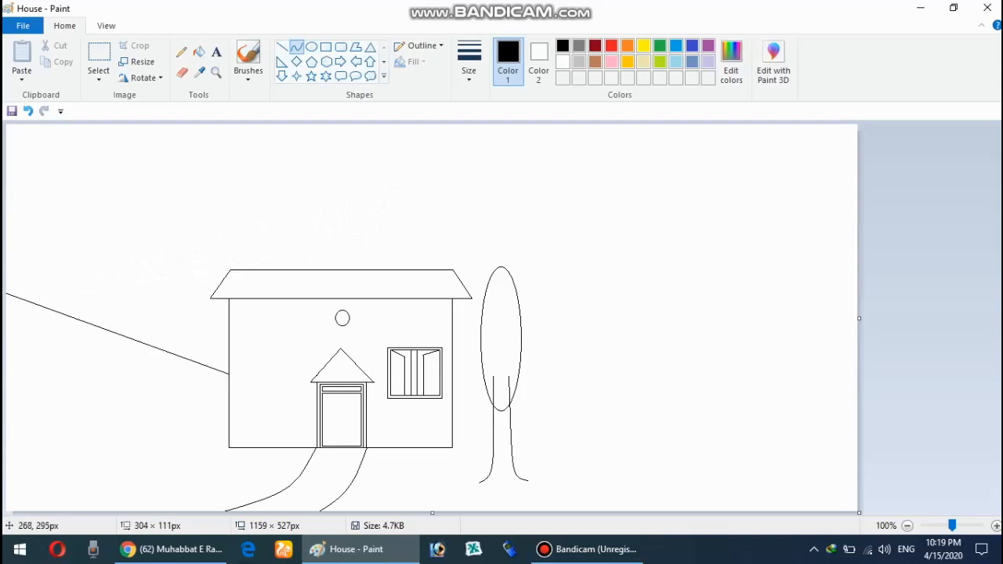
{"action": "left_click_drag", "start_coordinate": [203, 341], "coordinate": [68, 205]}
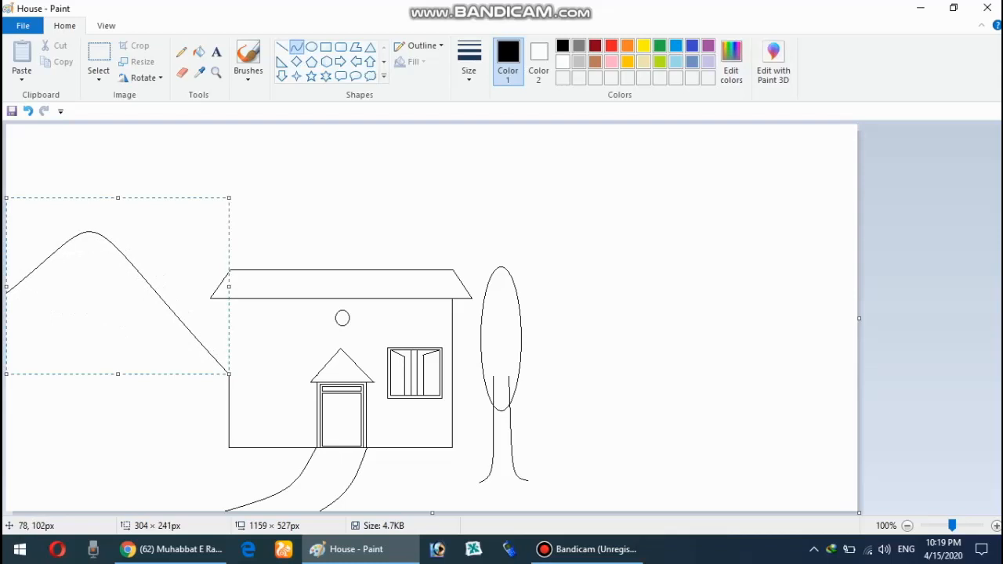
Step: Switch to Chrome and pause the YouTube video that is playing
{"action": "left_click", "coordinate": [171, 550]}
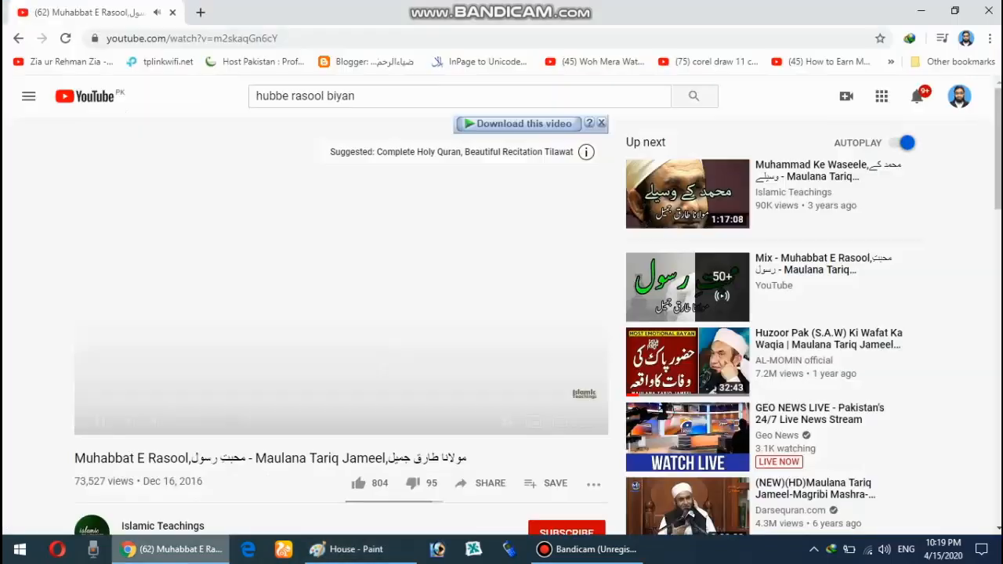
{"action": "left_click_drag", "start_coordinate": [171, 549], "coordinate": [135, 550]}
{"action": "right_click", "coordinate": [143, 550]}
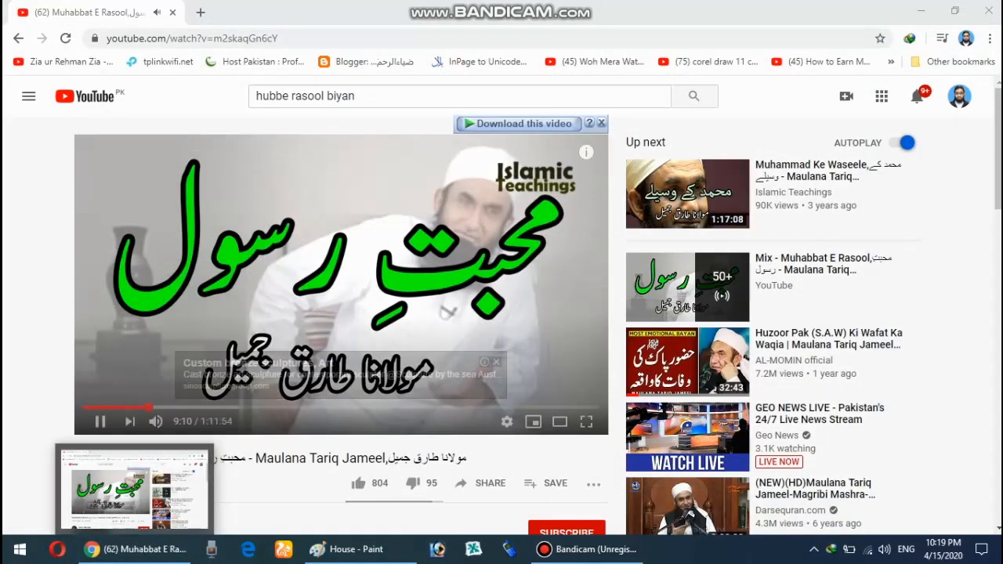
{"action": "left_click", "coordinate": [340, 274]}
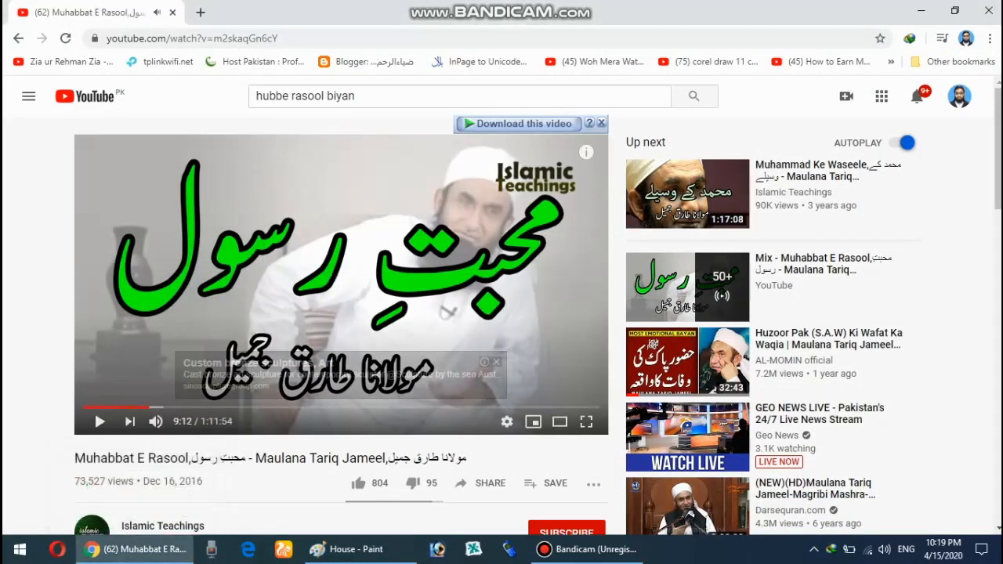
{"action": "left_click", "coordinate": [586, 549]}
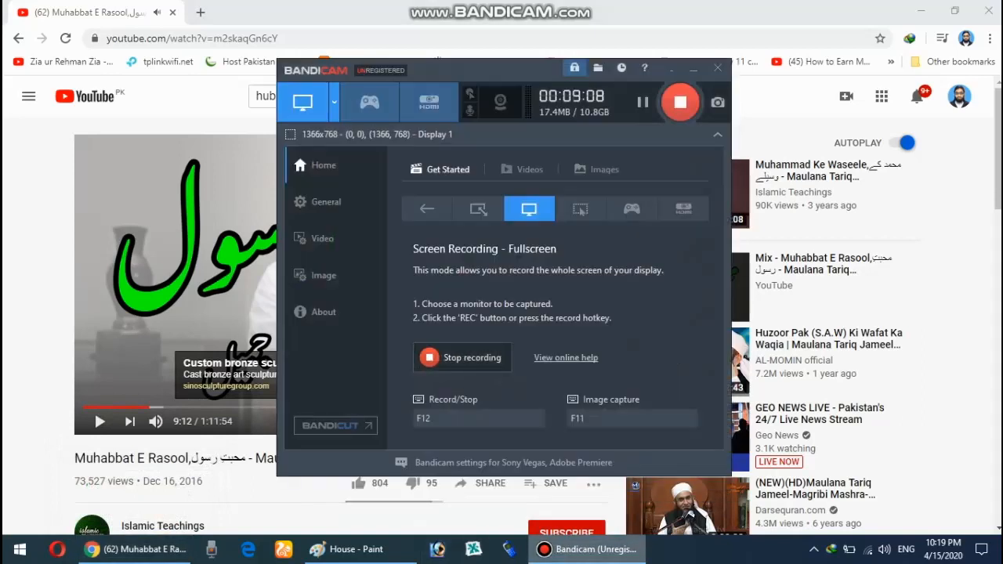
{"action": "left_click", "coordinate": [680, 102]}
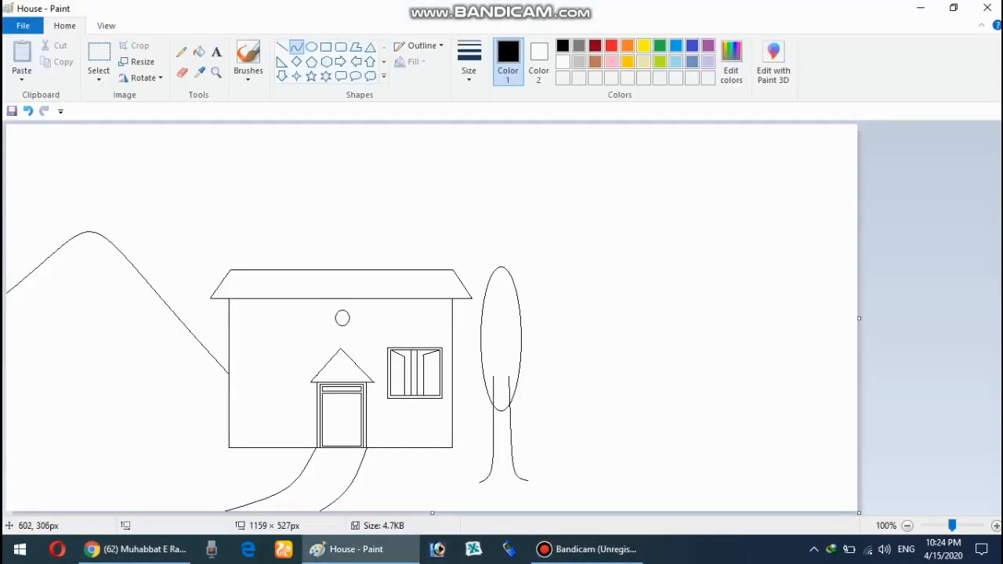
Step: Draw a large curved hill from the house's right wall to the canvas's right edge and a middle hill behind the roof joining both outer hills
{"action": "left_click_drag", "start_coordinate": [453, 347], "coordinate": [714, 108]}
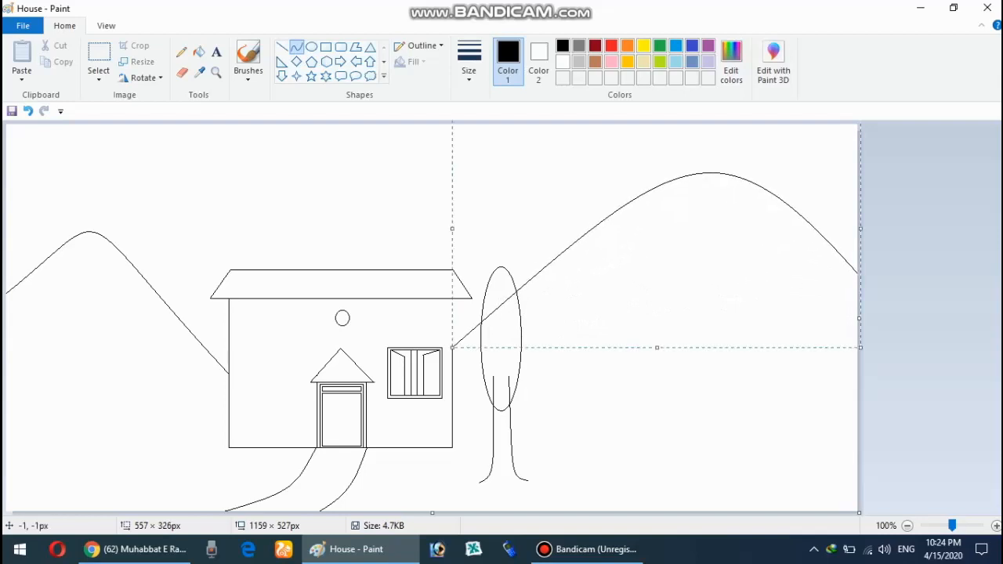
{"action": "left_click", "coordinate": [642, 378]}
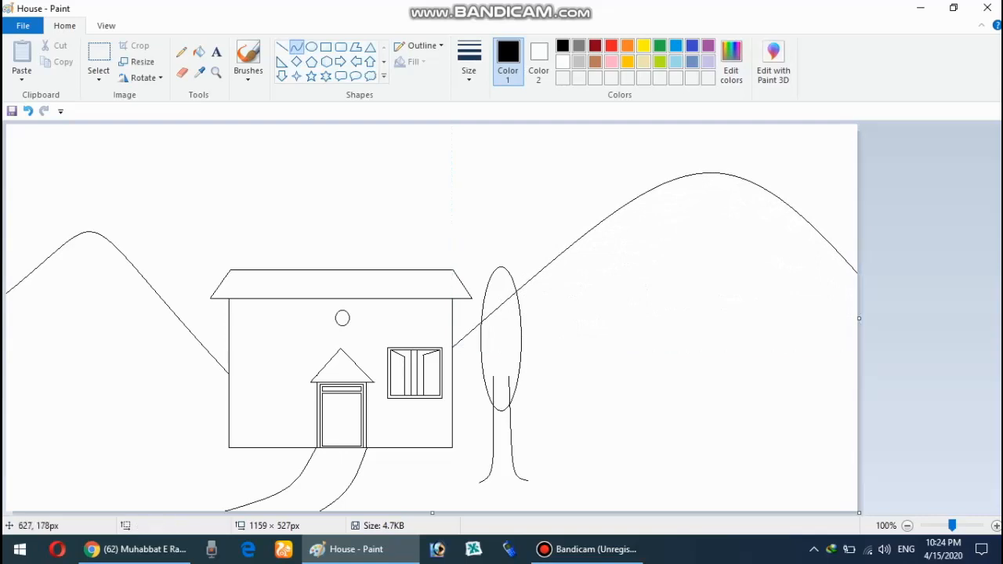
{"action": "mouse_move", "coordinate": [544, 268]}
{"action": "left_mouse_down"}
{"action": "mouse_move", "coordinate": [207, 330]}
{"action": "mouse_move", "coordinate": [163, 303]}
{"action": "mouse_move", "coordinate": [335, 221]}
{"action": "mouse_move", "coordinate": [330, 145]}
{"action": "mouse_move", "coordinate": [401, 139]}
{"action": "mouse_move", "coordinate": [380, 202]}
{"action": "mouse_move", "coordinate": [370, 163]}
{"action": "mouse_move", "coordinate": [454, 115]}
{"action": "mouse_move", "coordinate": [422, 114]}
{"action": "mouse_move", "coordinate": [406, 98]}
{"action": "mouse_move", "coordinate": [412, 45]}
{"action": "mouse_move", "coordinate": [458, 79]}
{"action": "mouse_move", "coordinate": [480, 76]}
{"action": "left_mouse_up"}
{"action": "left_click", "coordinate": [468, 331]}
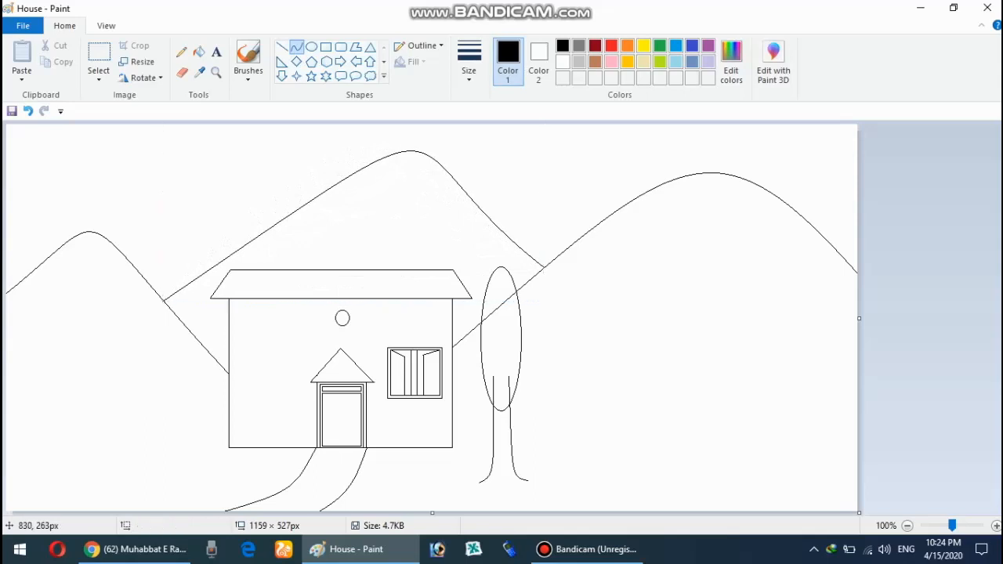
Step: Erase the part of the right hill's outline that crosses the tree's oval crown
{"action": "left_click", "coordinate": [181, 73]}
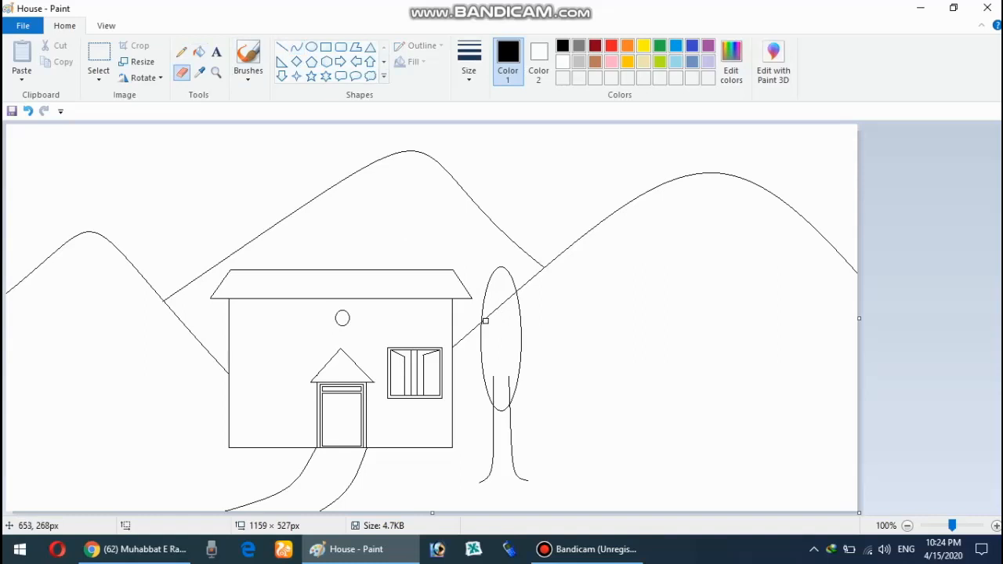
{"action": "left_click_drag", "start_coordinate": [484, 320], "coordinate": [513, 296]}
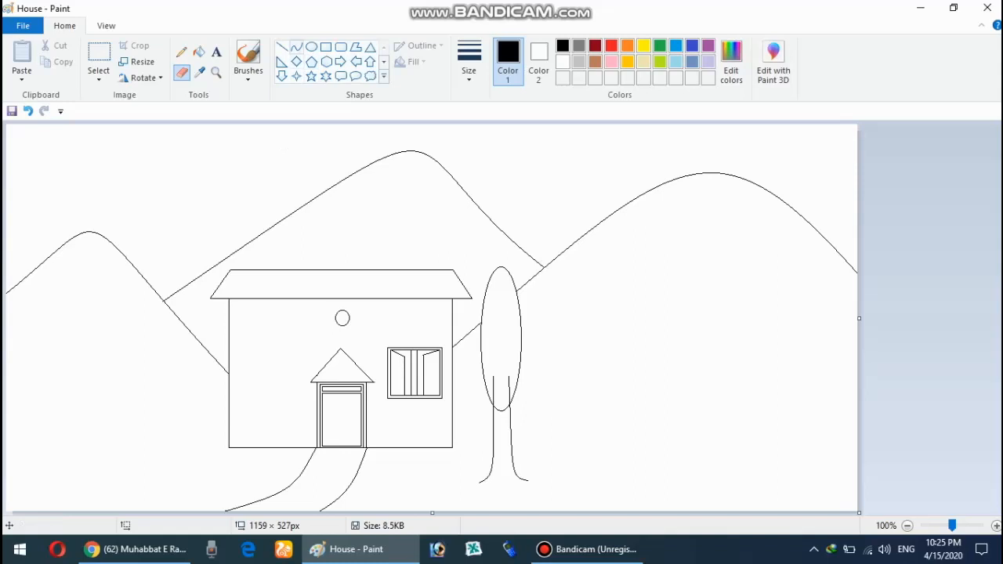
{"action": "left_click", "coordinate": [296, 47]}
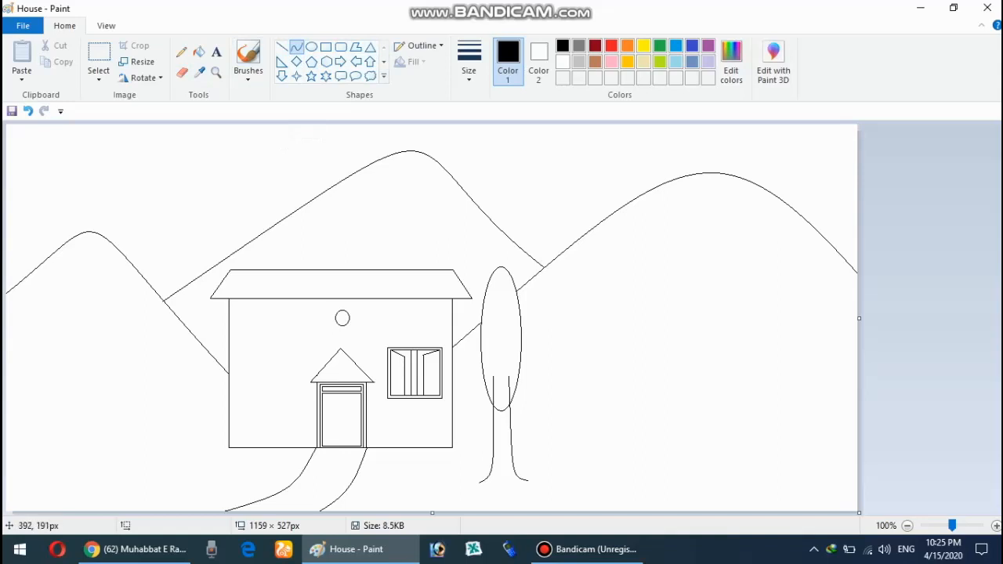
Step: Fill the window's outer frame and its vertical centre bar with dark red
{"action": "left_click", "coordinate": [199, 52]}
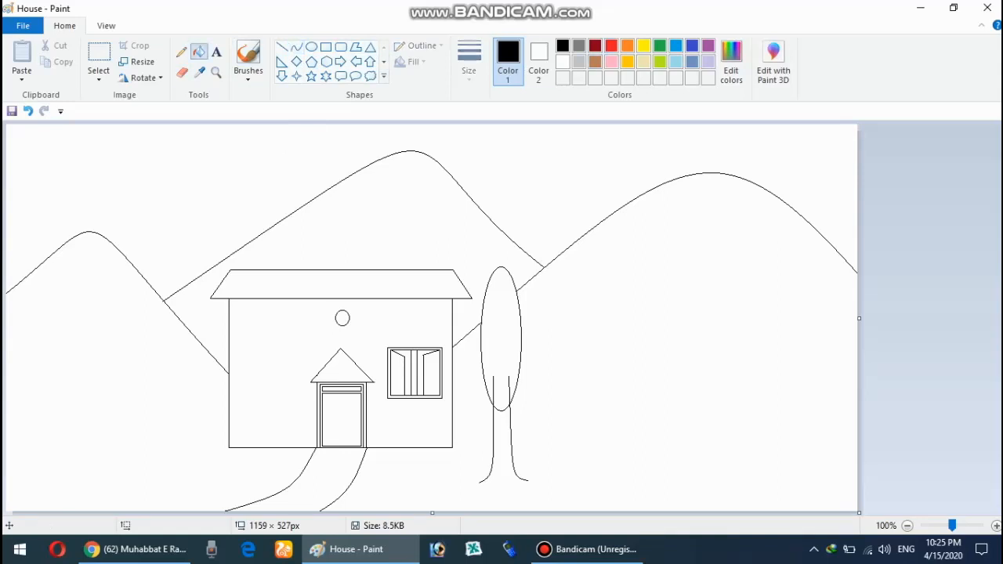
{"action": "left_click", "coordinate": [595, 46]}
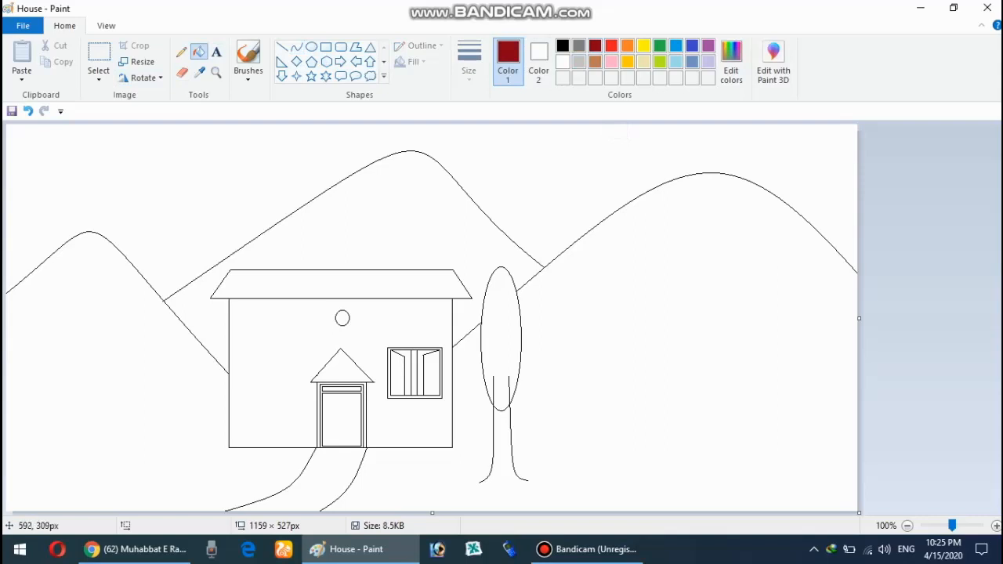
{"action": "left_click", "coordinate": [439, 351]}
{"action": "left_click", "coordinate": [441, 351]}
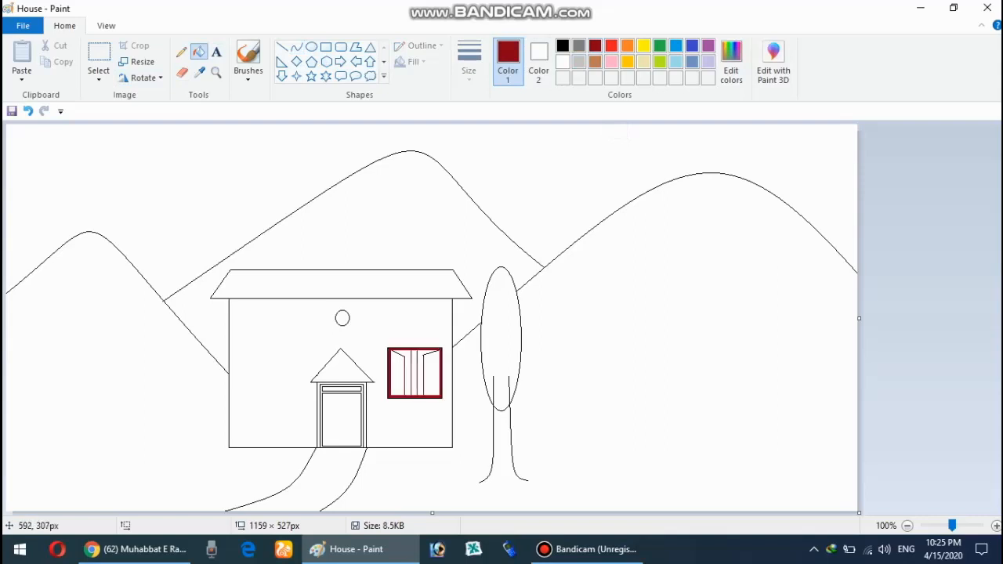
{"action": "left_click", "coordinate": [415, 355]}
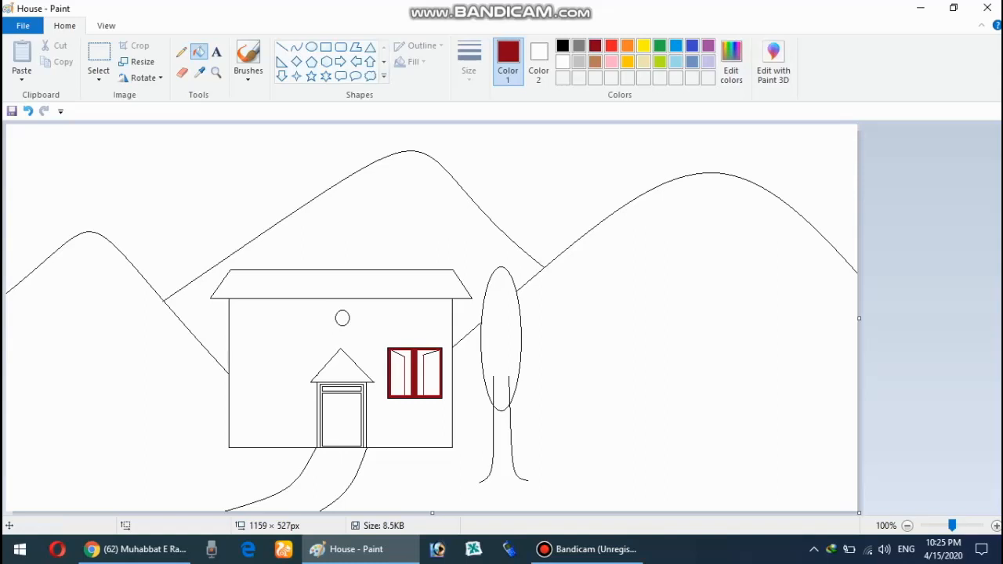
Step: Fill the window's openings beside the centre bar with yellow and both open shutters with brown
{"action": "left_click", "coordinate": [644, 46]}
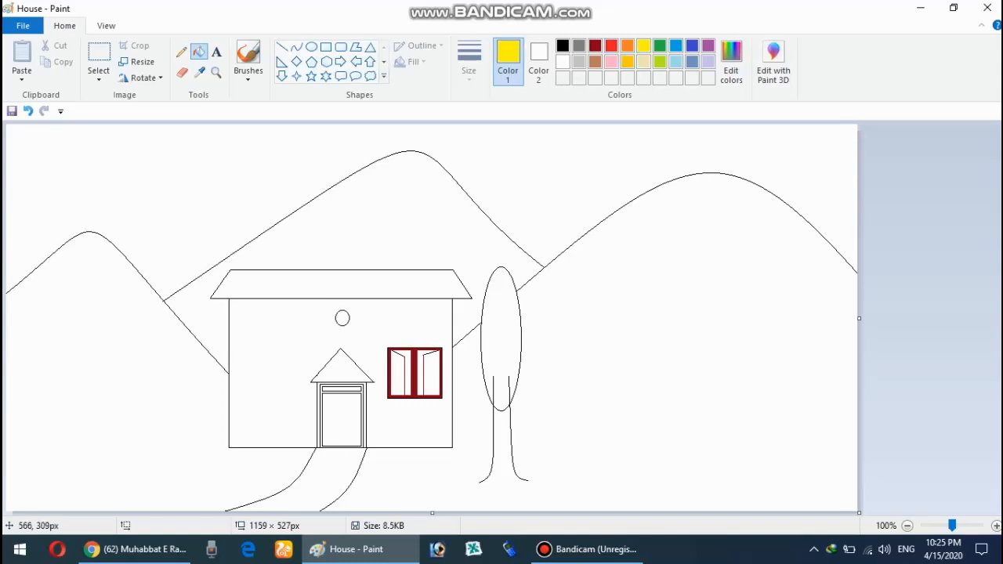
{"action": "left_click", "coordinate": [427, 376]}
{"action": "left_click", "coordinate": [401, 376]}
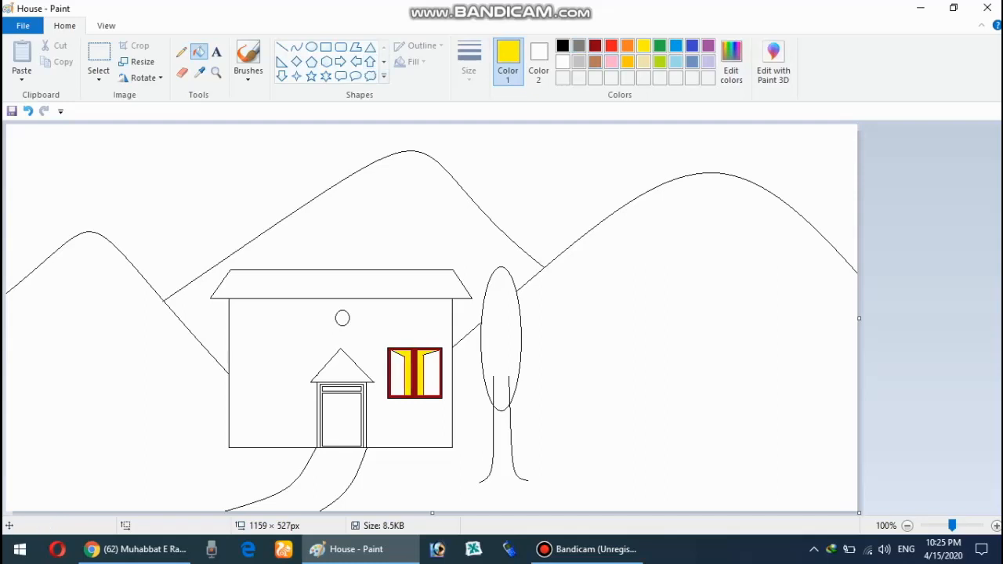
{"action": "left_click", "coordinate": [595, 62]}
{"action": "left_click", "coordinate": [430, 384]}
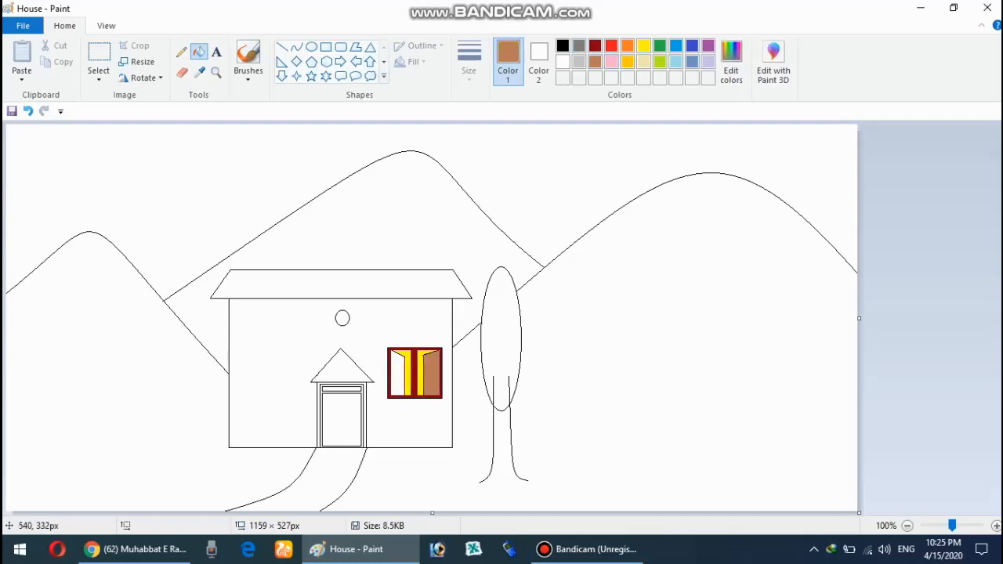
{"action": "left_click", "coordinate": [398, 384]}
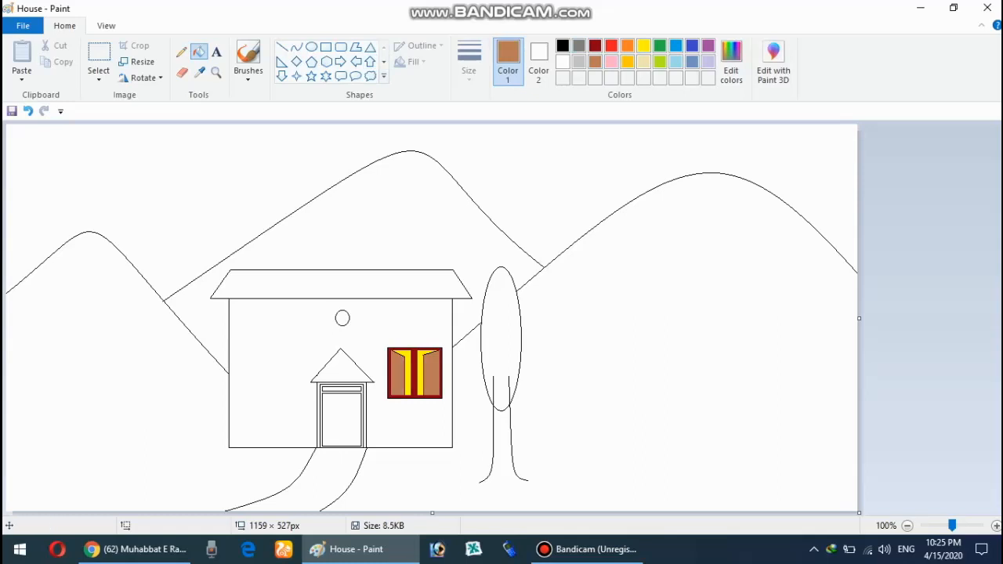
Step: Copy the coloured window and place the duplicate on the wall to the left of the door
{"action": "left_click", "coordinate": [99, 54]}
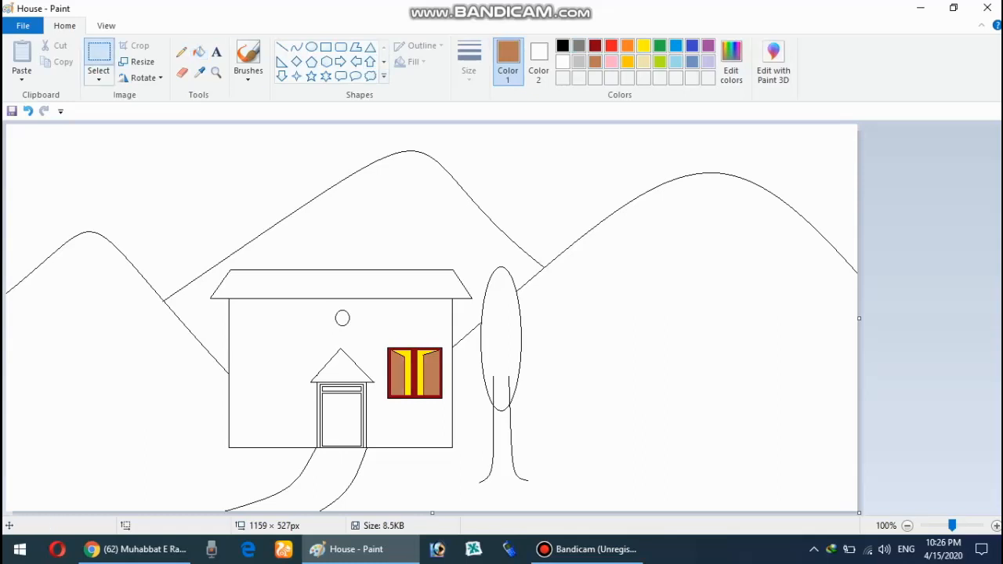
{"action": "left_click", "coordinate": [588, 549]}
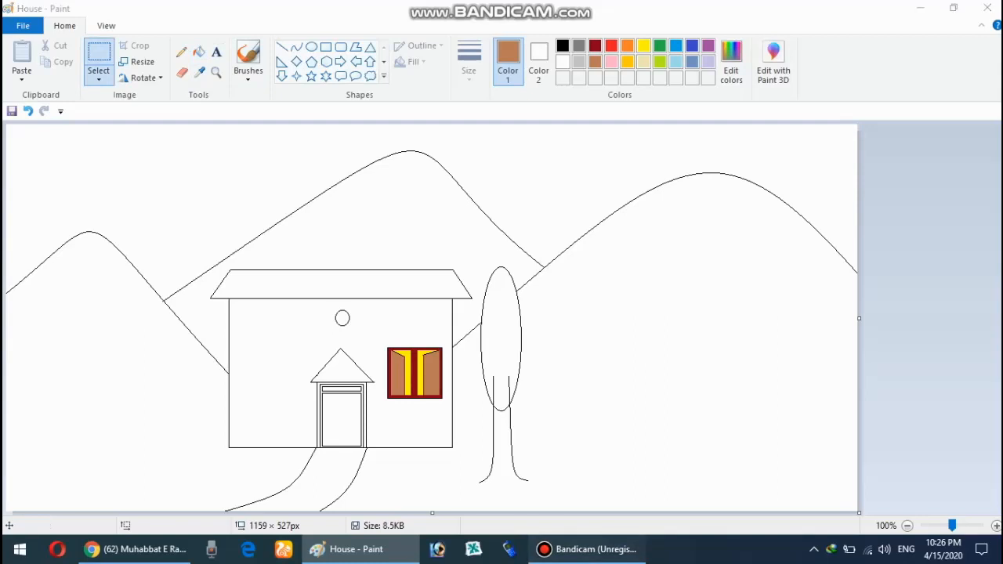
{"action": "left_click", "coordinate": [588, 550]}
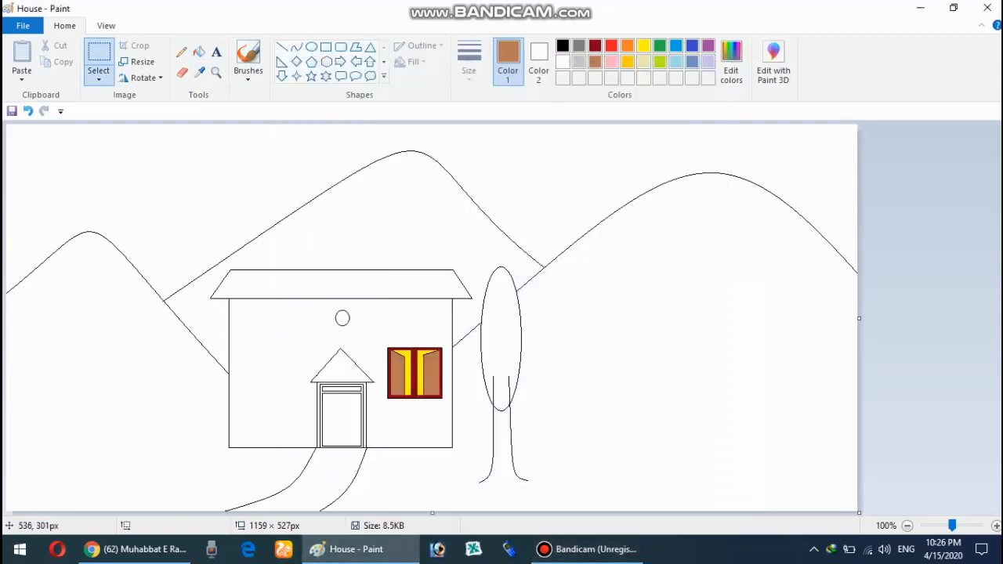
{"action": "left_click_drag", "start_coordinate": [383, 342], "coordinate": [447, 404]}
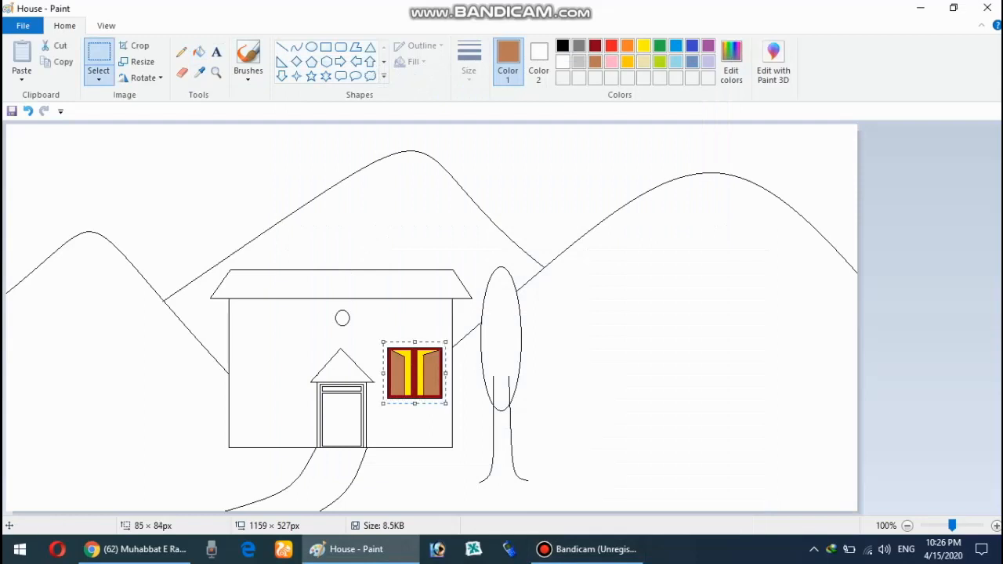
{"action": "key", "text": "ctrl+c"}
{"action": "key", "text": "ctrl+v"}
{"action": "left_click_drag", "start_coordinate": [58, 167], "coordinate": [291, 392]}
{"action": "left_click", "coordinate": [421, 322]}
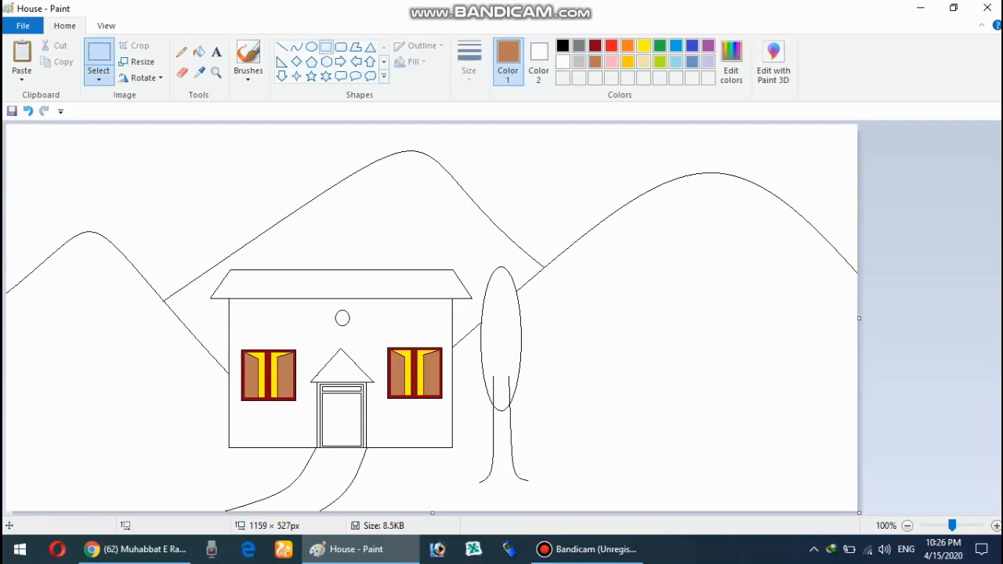
Step: Draw a small black-outlined rectangle about 17 × 6 px on the door's main panel as a handle
{"action": "left_click", "coordinate": [326, 46]}
{"action": "left_click_drag", "start_coordinate": [344, 423], "coordinate": [358, 428]}
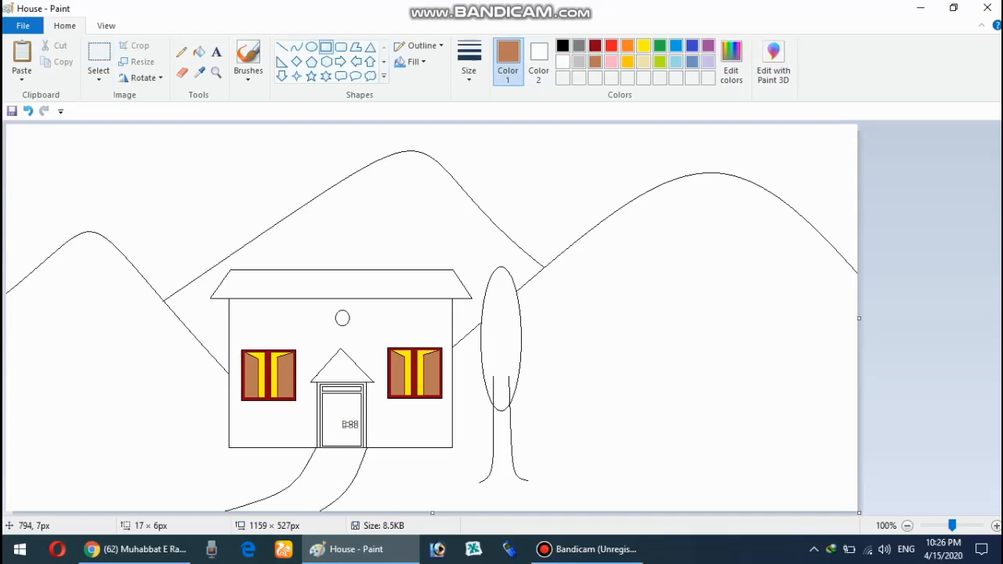
{"action": "left_click", "coordinate": [563, 46]}
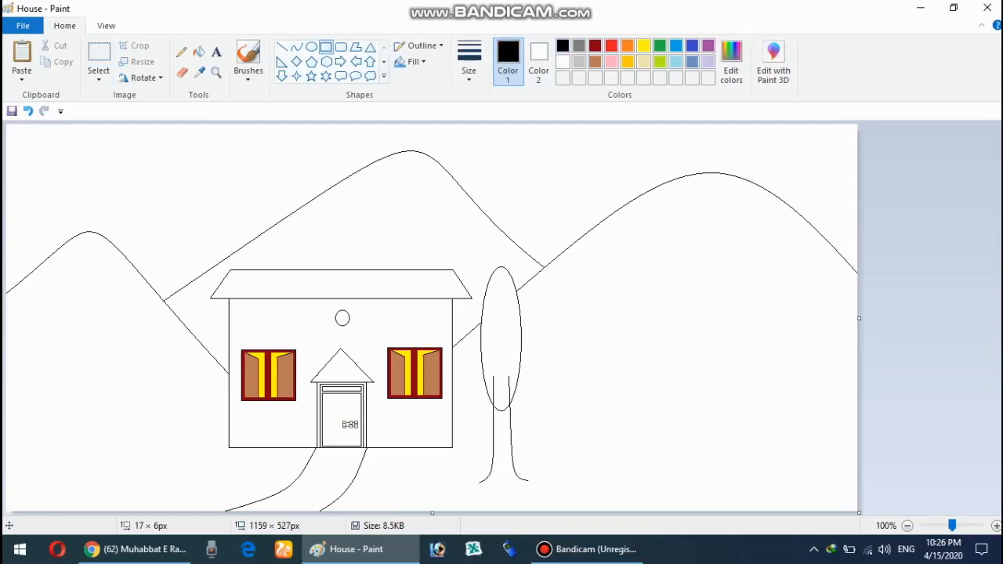
{"action": "left_click", "coordinate": [376, 414]}
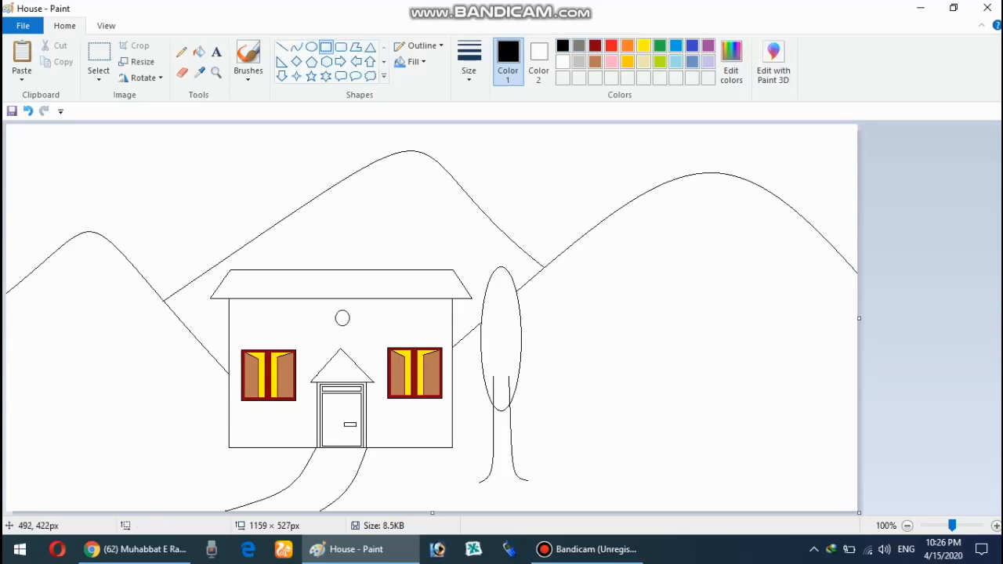
Step: Add a tiny upright black mark above the door handle and a thin bar inside the handle
{"action": "left_click_drag", "start_coordinate": [351, 421], "coordinate": [351, 418]}
{"action": "left_click_drag", "start_coordinate": [344, 425], "coordinate": [355, 426]}
{"action": "left_click", "coordinate": [365, 424]}
Step: Fill the triangular canopy above the door with purple
{"action": "left_click", "coordinate": [199, 52]}
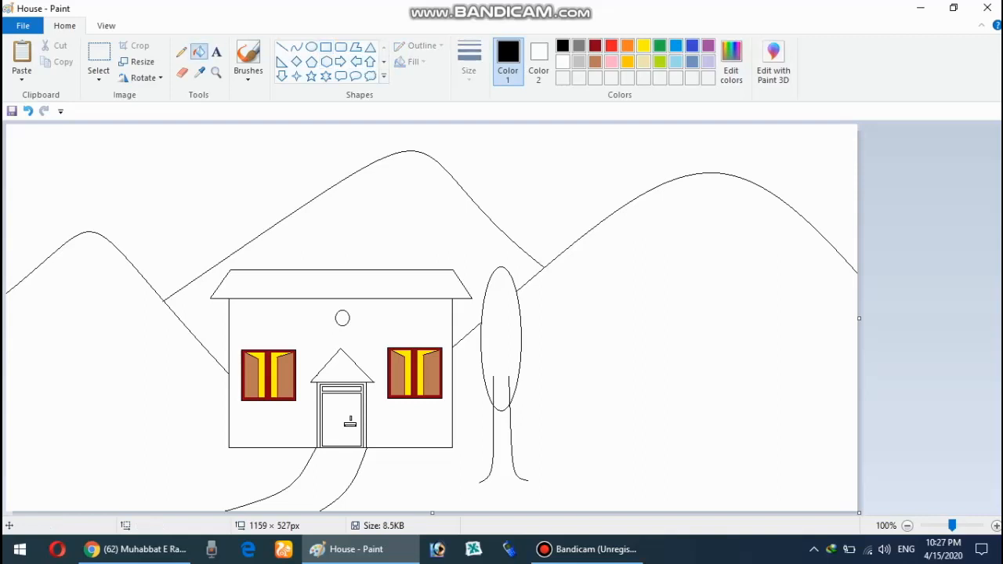
{"action": "left_click", "coordinate": [692, 46]}
{"action": "left_click", "coordinate": [708, 46]}
{"action": "left_click", "coordinate": [342, 368]}
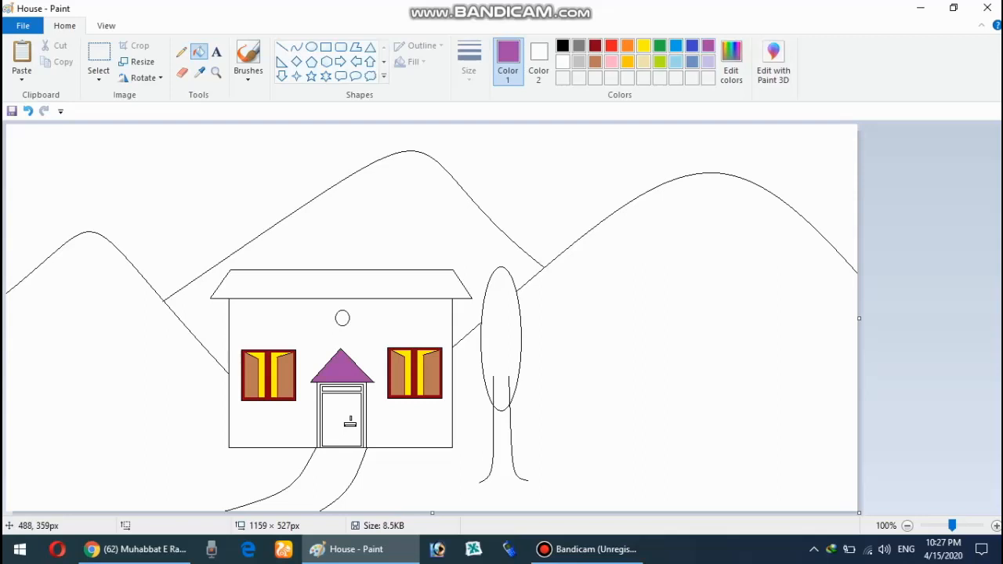
Step: Fill the door's outer frame with purple and its inner frame with indigo
{"action": "left_click", "coordinate": [365, 388]}
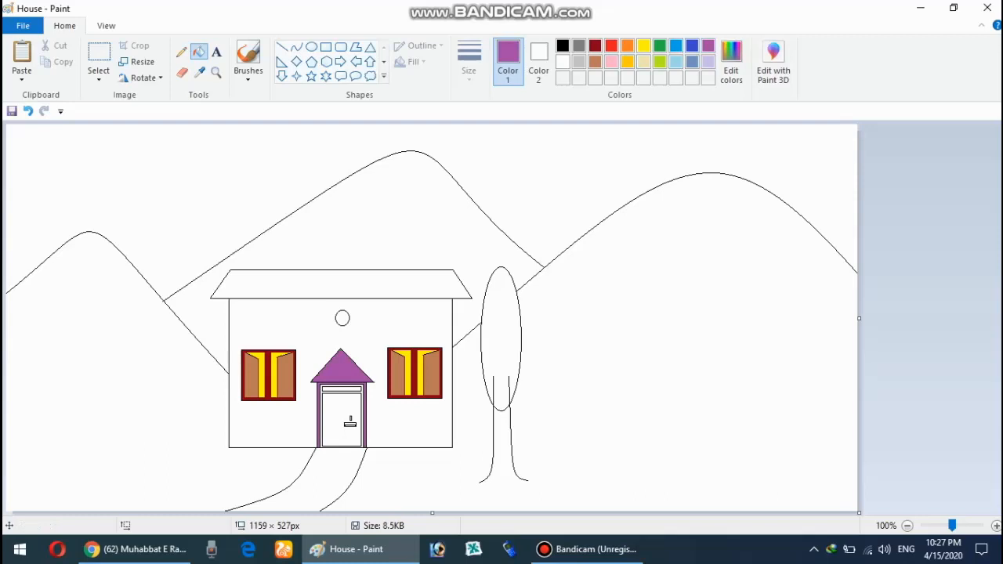
{"action": "left_click", "coordinate": [692, 46]}
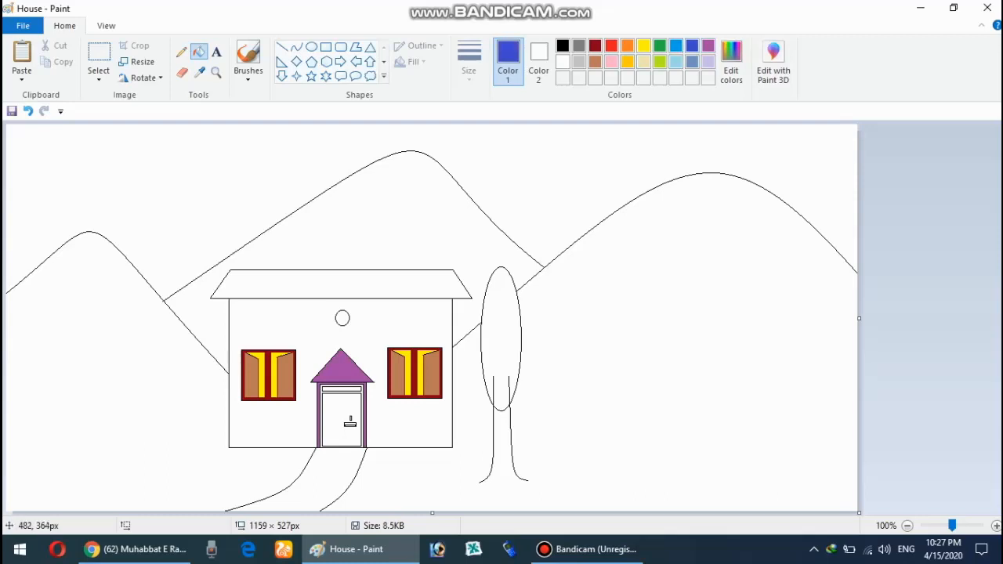
{"action": "left_click", "coordinate": [361, 392]}
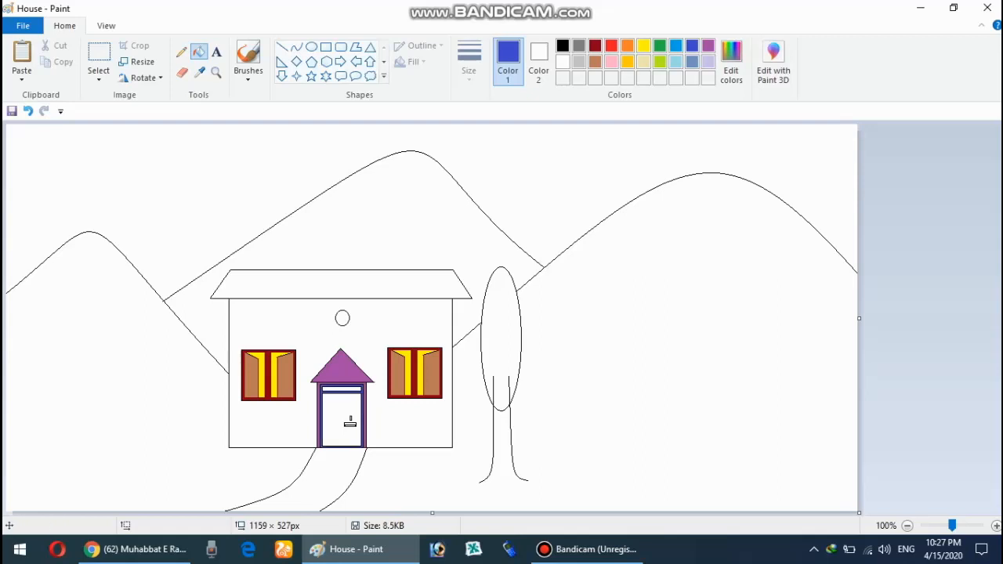
Step: Fill the narrow panel above the door and the small circle on the wall with yellow
{"action": "left_click", "coordinate": [644, 45]}
{"action": "left_click", "coordinate": [346, 387]}
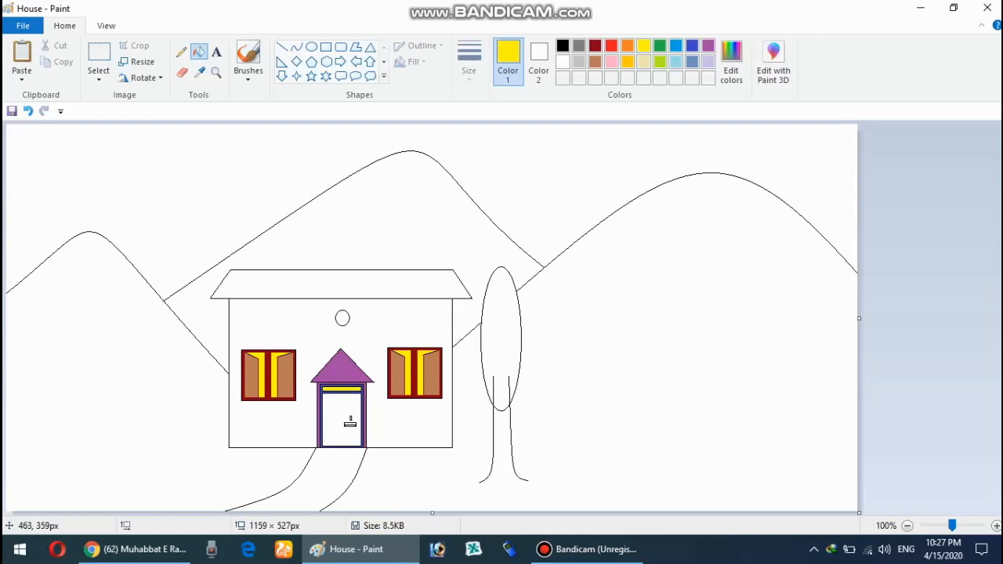
{"action": "left_click", "coordinate": [342, 319]}
Step: Fill the door's main panel with brown and its handle with dark red
{"action": "left_click", "coordinate": [595, 61]}
{"action": "left_click", "coordinate": [350, 423]}
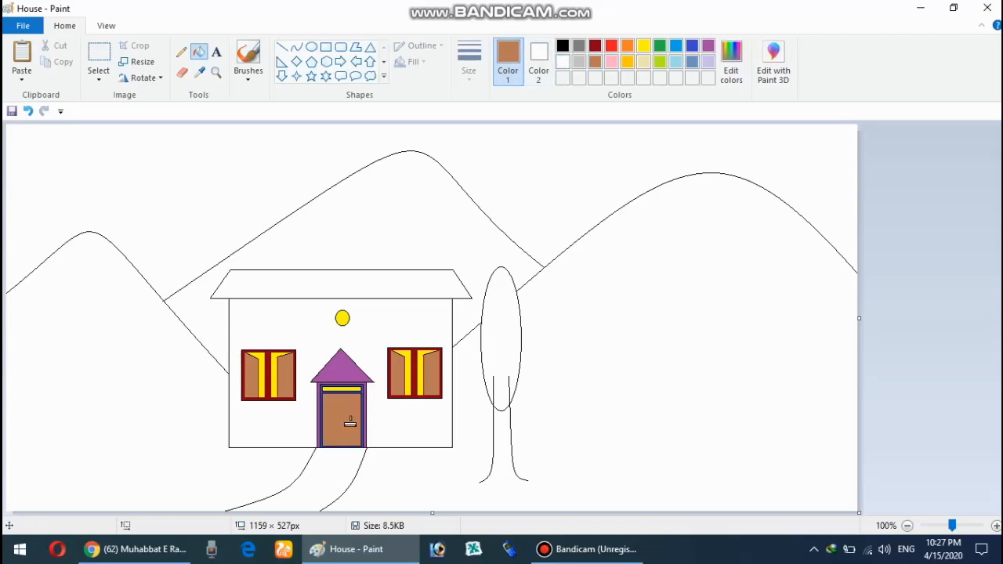
{"action": "left_click", "coordinate": [595, 46]}
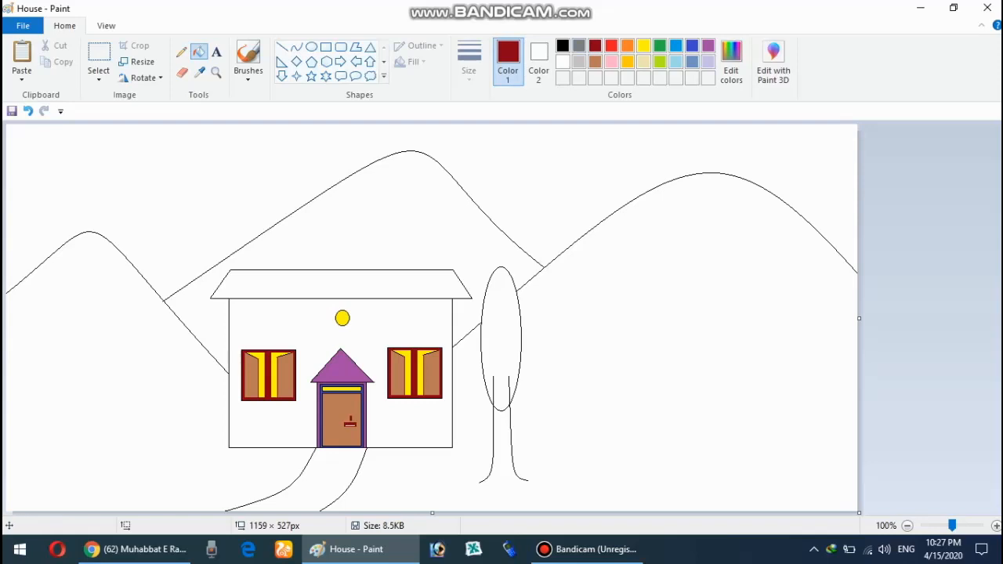
Step: Fill the curved path in front of the door with dark gray
{"action": "left_click", "coordinate": [578, 45]}
{"action": "left_click", "coordinate": [342, 460]}
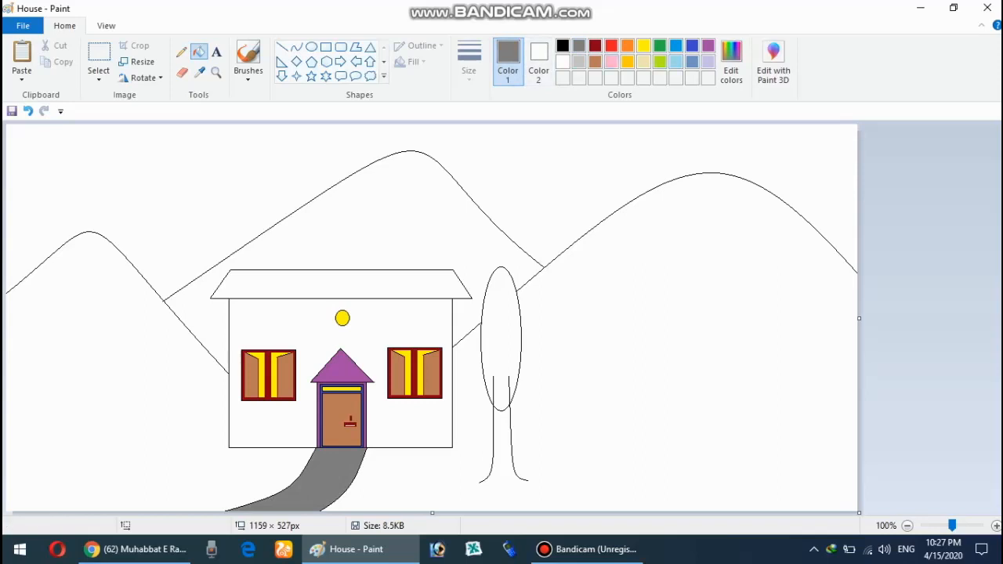
Step: Fill the house's front wall with light yellow and the roof with lavender
{"action": "left_click", "coordinate": [643, 61]}
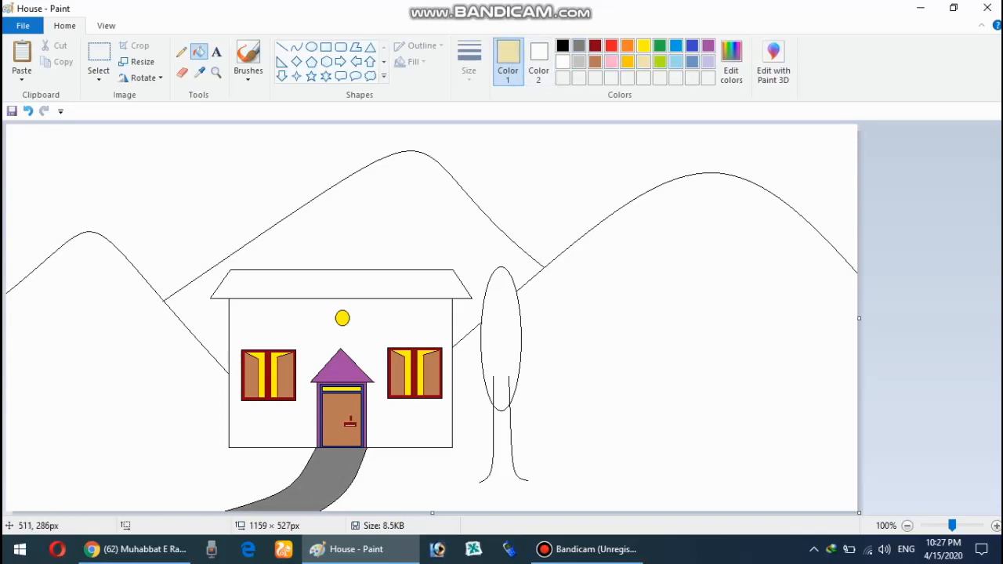
{"action": "left_click", "coordinate": [297, 350]}
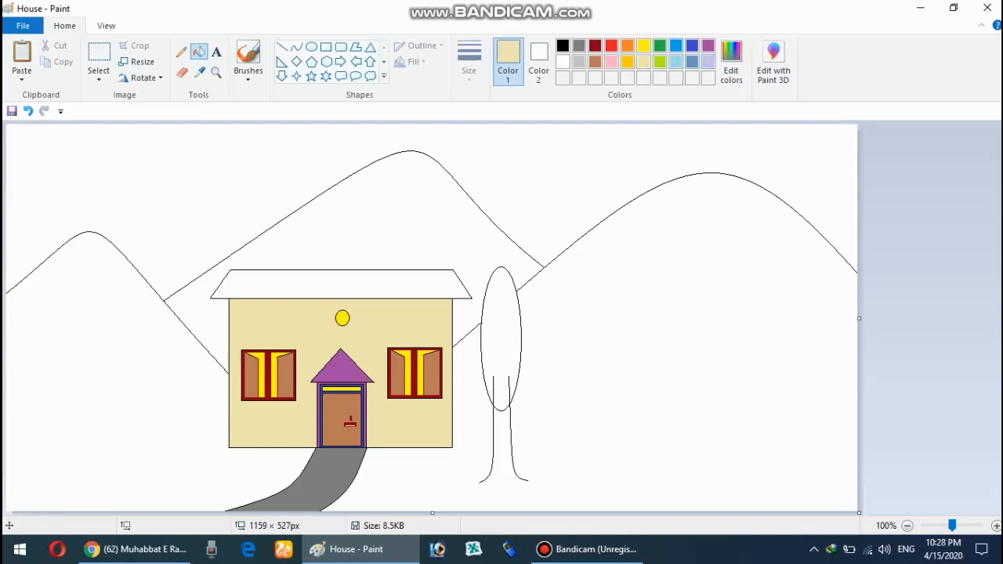
{"action": "left_click", "coordinate": [708, 61]}
{"action": "left_click", "coordinate": [434, 298]}
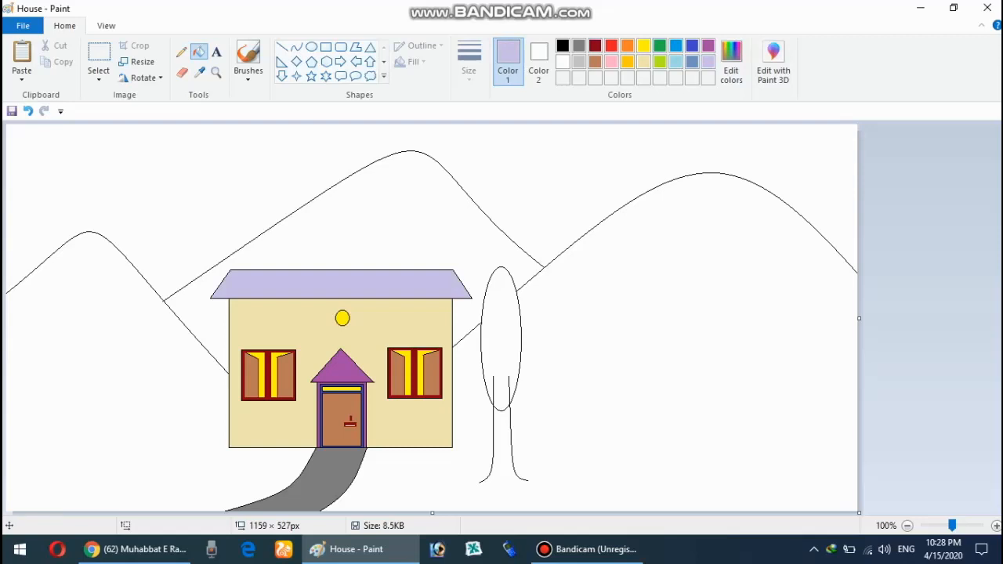
Step: Fill the tree's oval crown with green
{"action": "left_click", "coordinate": [659, 45]}
{"action": "left_click", "coordinate": [515, 337]}
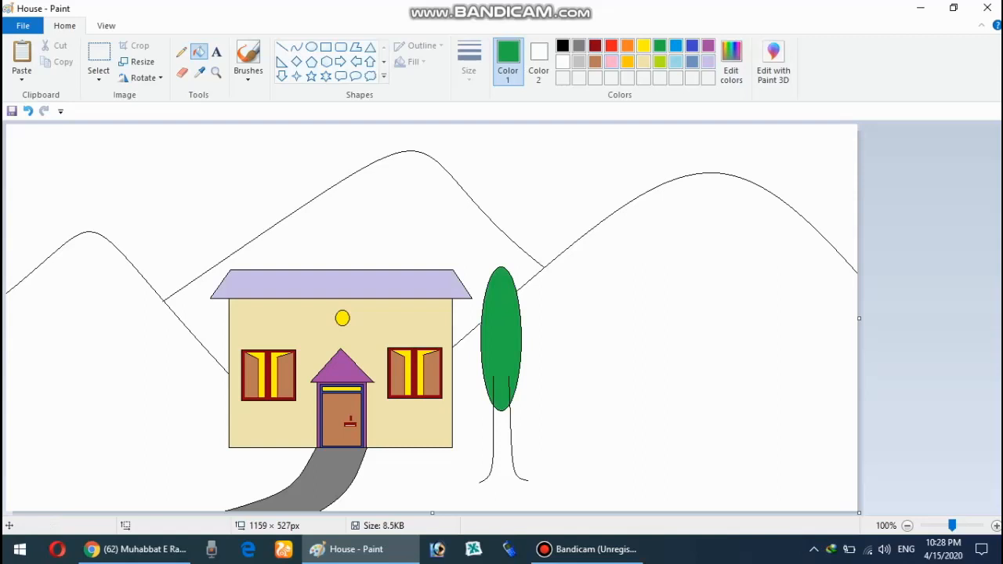
Step: Close the base of the tree trunk with a brown line about 68 px long and fill the trunk with brown
{"action": "left_click", "coordinate": [595, 62]}
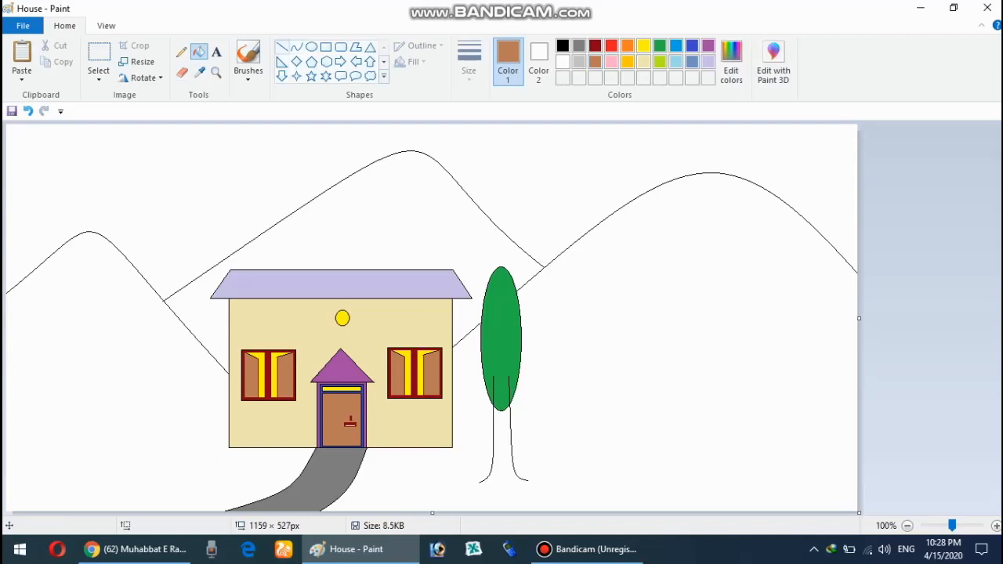
{"action": "left_click", "coordinate": [282, 47]}
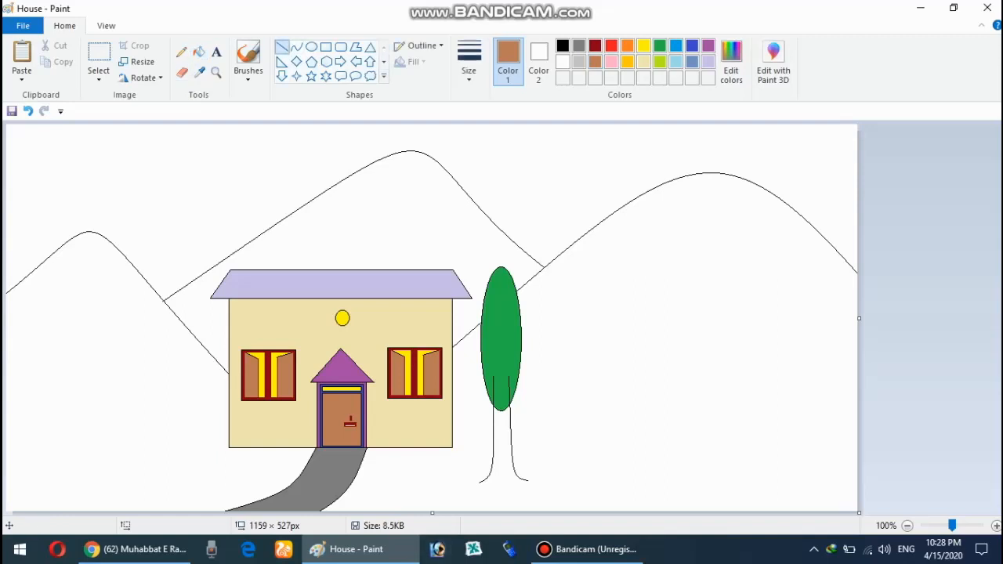
{"action": "mouse_move", "coordinate": [479, 482]}
{"action": "left_mouse_down"}
{"action": "mouse_move", "coordinate": [545, 481]}
{"action": "mouse_move", "coordinate": [526, 482]}
{"action": "left_mouse_up"}
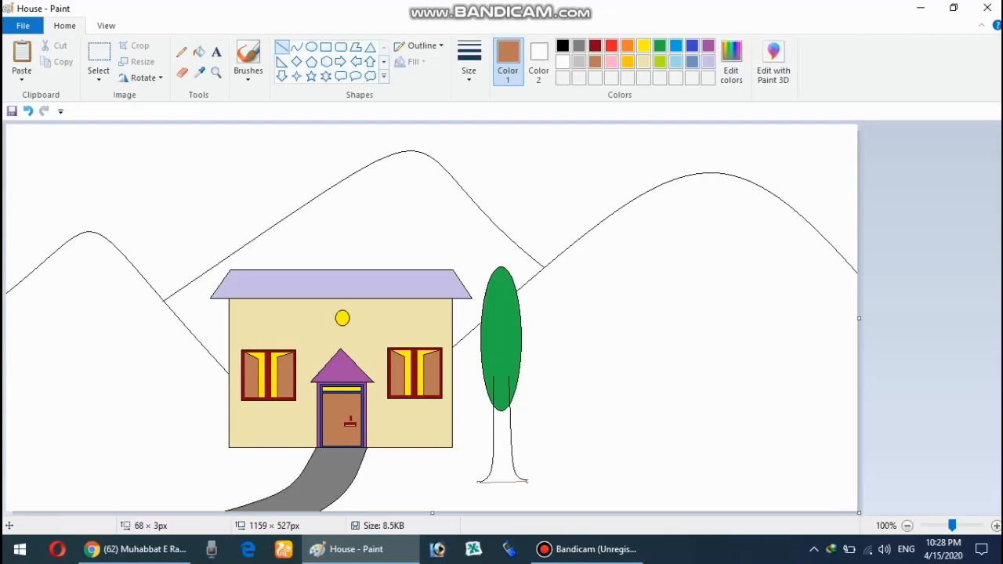
{"action": "left_click", "coordinate": [199, 51]}
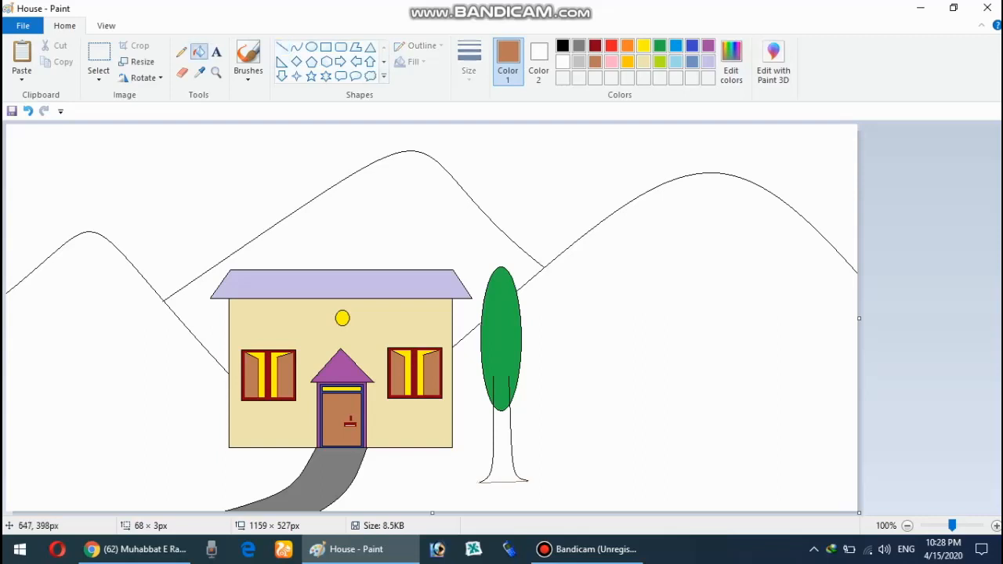
{"action": "left_click", "coordinate": [503, 451]}
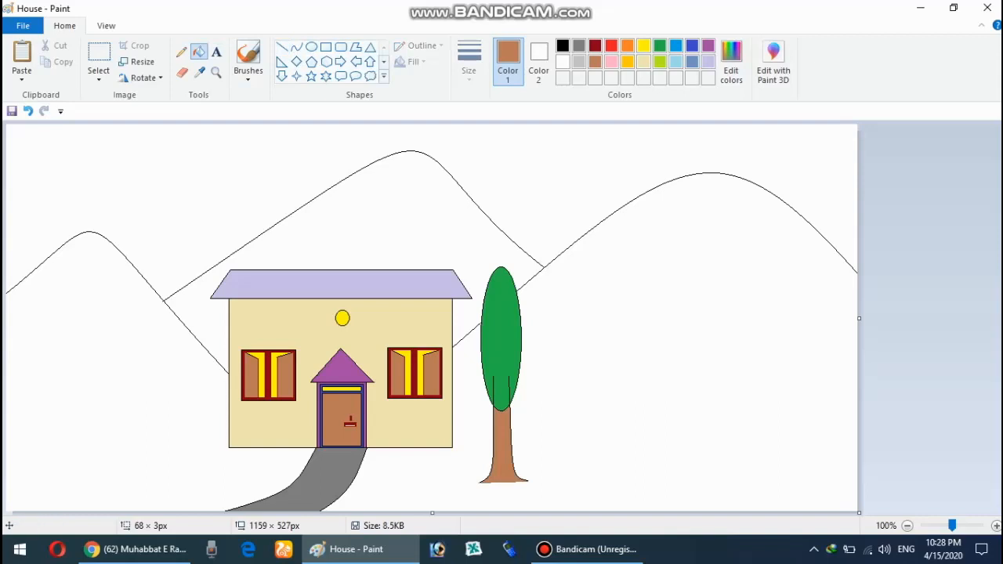
{"action": "left_click", "coordinate": [296, 46]}
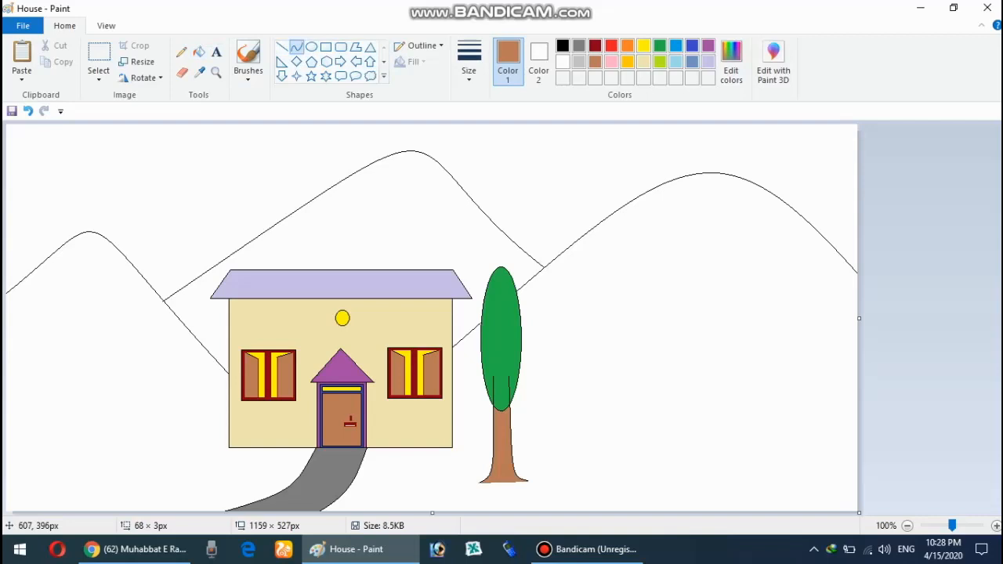
{"action": "left_click_drag", "start_coordinate": [453, 415], "coordinate": [492, 418]}
{"action": "left_click", "coordinate": [660, 45]}
{"action": "left_click_drag", "start_coordinate": [473, 416], "coordinate": [475, 404]}
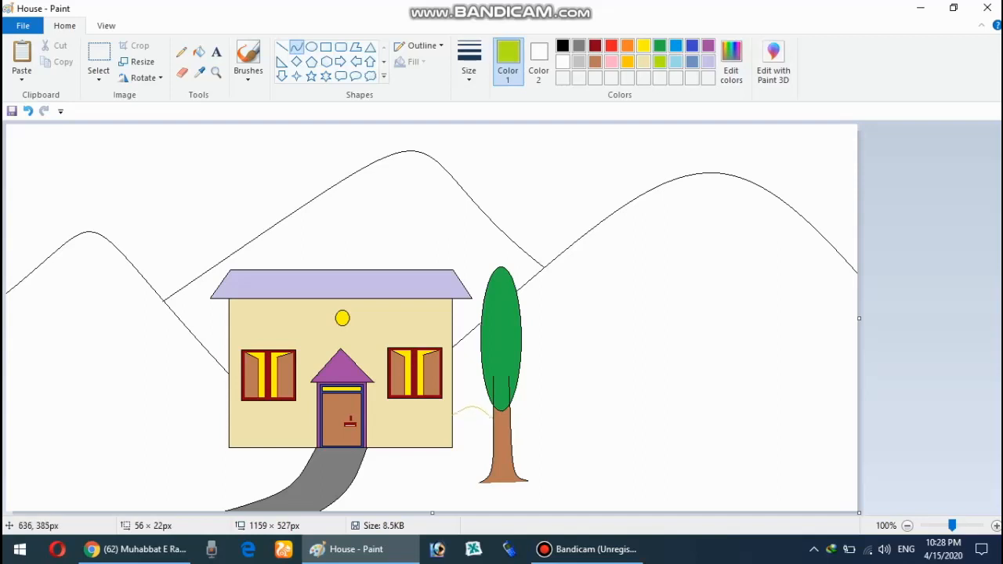
{"action": "key", "text": "ctrl+z"}
Step: Draw a short wavy green ground line from the house's right wall to the tree trunk
{"action": "left_click", "coordinate": [660, 46]}
{"action": "left_click_drag", "start_coordinate": [453, 426], "coordinate": [488, 434]}
{"action": "mouse_move", "coordinate": [520, 434]}
{"action": "left_mouse_down"}
{"action": "mouse_move", "coordinate": [490, 435]}
{"action": "mouse_move", "coordinate": [474, 416]}
{"action": "mouse_move", "coordinate": [474, 438]}
{"action": "mouse_move", "coordinate": [529, 431]}
{"action": "mouse_move", "coordinate": [512, 434]}
{"action": "left_mouse_up"}
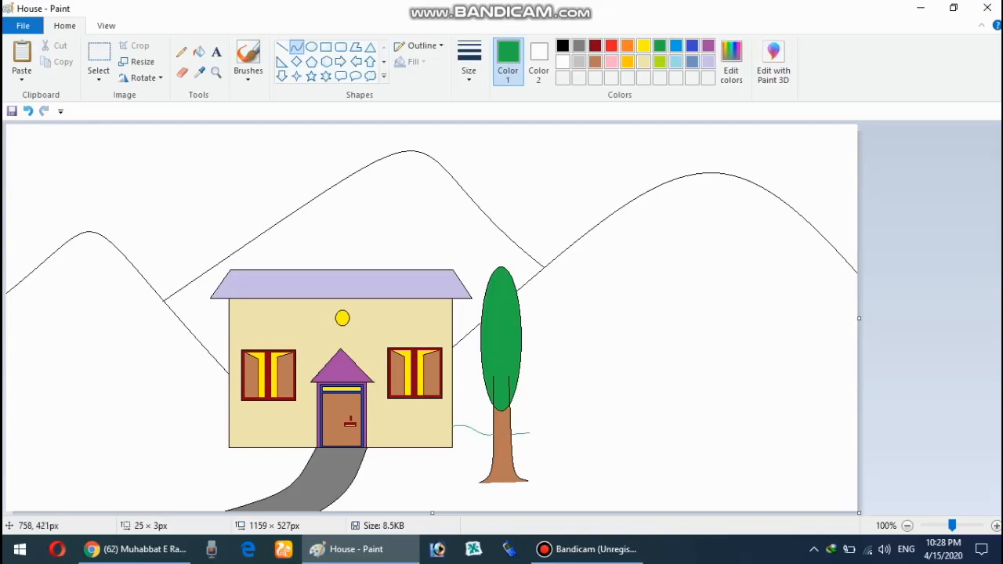
{"action": "left_click_drag", "start_coordinate": [487, 429], "coordinate": [638, 444]}
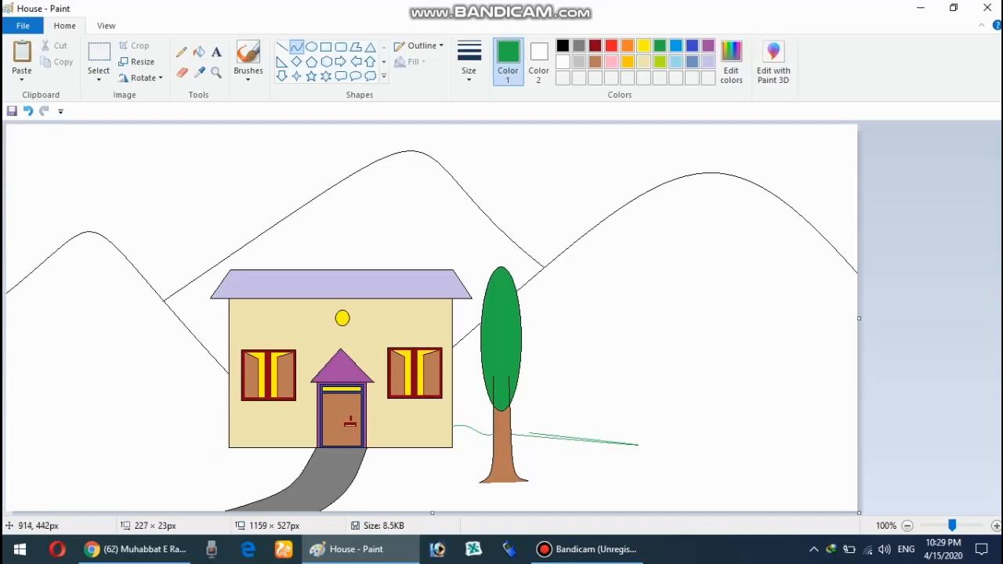
{"action": "key", "text": "ctrl+z"}
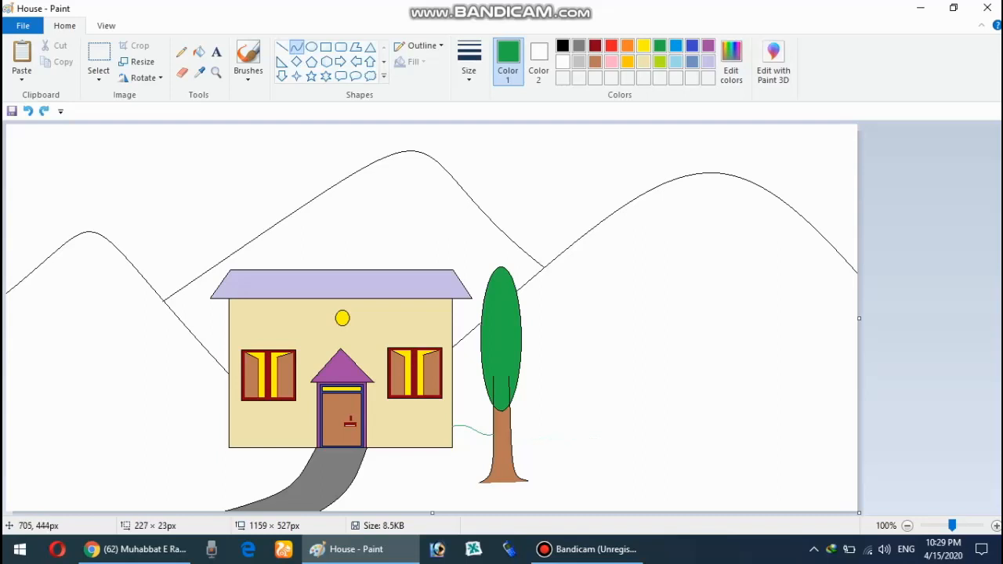
Step: Draw a long green curve from the tree trunk to the canvas's right edge, rising gently near its far end
{"action": "left_click_drag", "start_coordinate": [511, 436], "coordinate": [865, 449]}
{"action": "left_click_drag", "start_coordinate": [807, 426], "coordinate": [779, 424]}
{"action": "left_click_drag", "start_coordinate": [728, 453], "coordinate": [712, 474]}
{"action": "left_click_drag", "start_coordinate": [759, 499], "coordinate": [771, 366]}
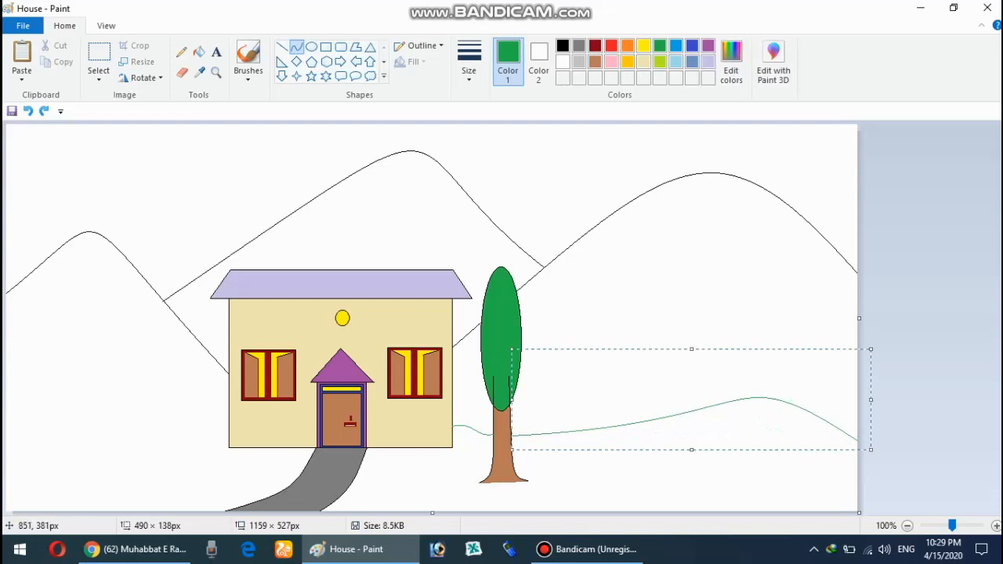
Step: Draw a wavy green ground curve from the house's left wall to the canvas's left edge
{"action": "left_click_drag", "start_coordinate": [229, 430], "coordinate": [2, 461]}
{"action": "left_click_drag", "start_coordinate": [88, 396], "coordinate": [103, 467]}
{"action": "left_click", "coordinate": [390, 441]}
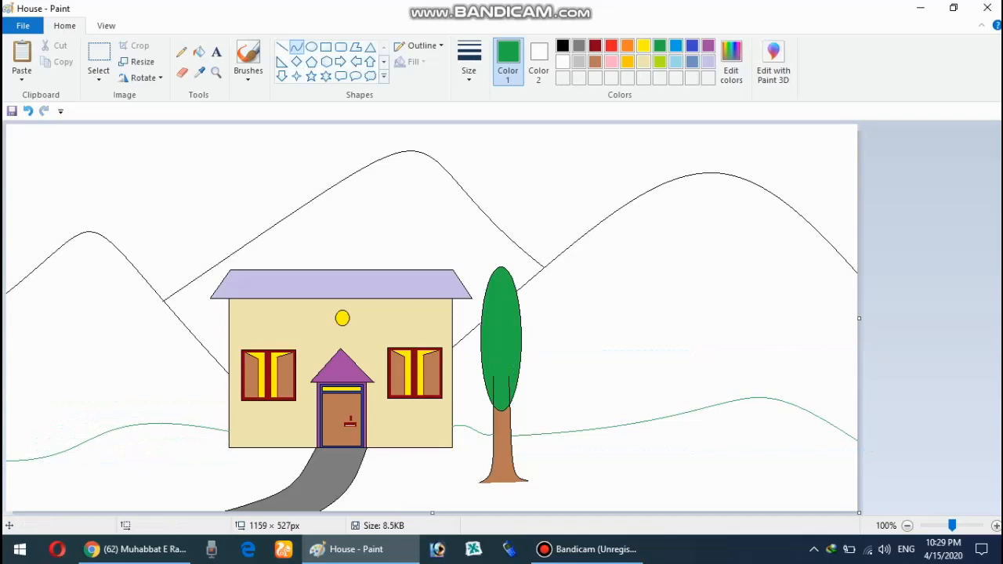
Step: Fill the ground on both sides of the path with green
{"action": "left_click", "coordinate": [199, 51]}
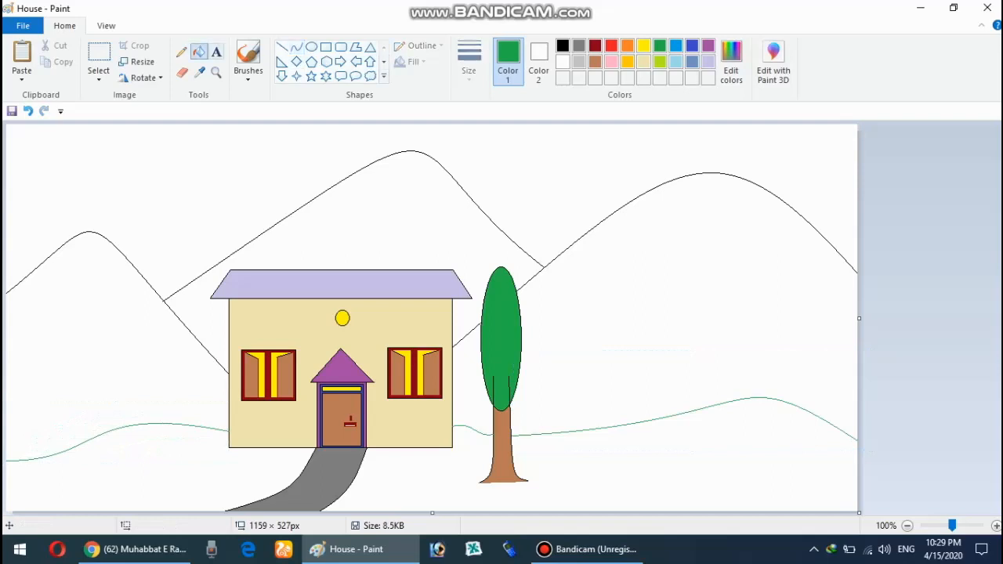
{"action": "left_click", "coordinate": [748, 451]}
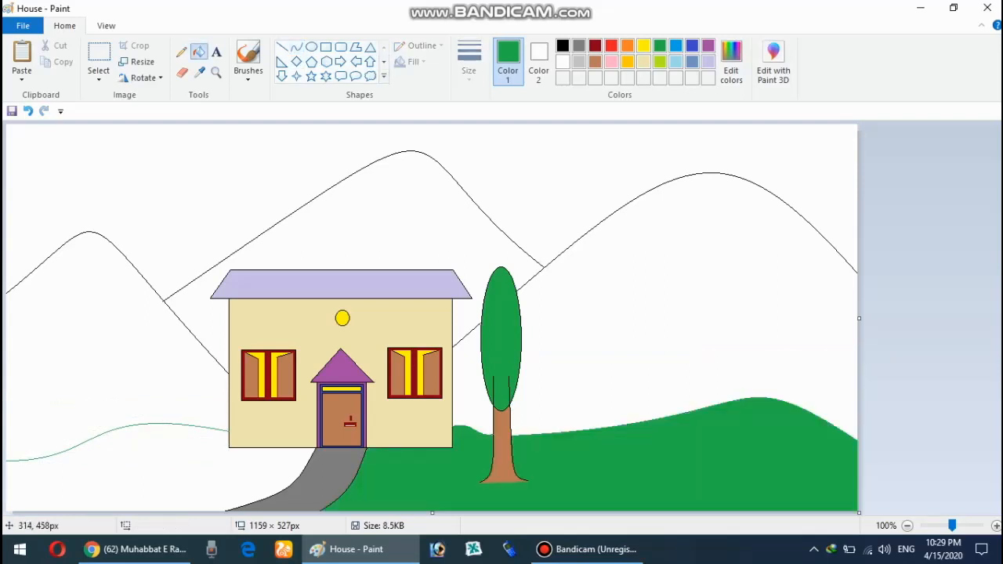
{"action": "left_click", "coordinate": [252, 485]}
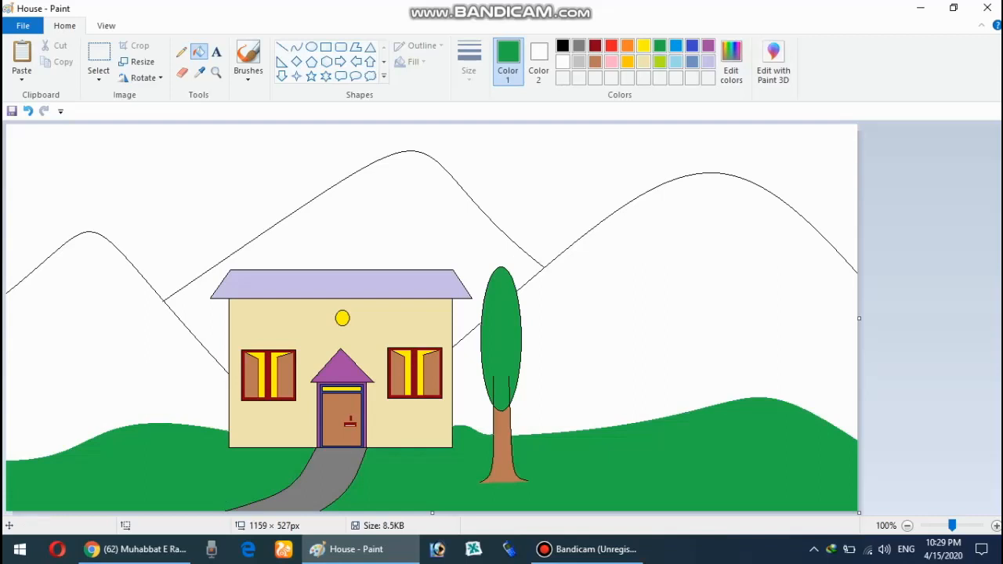
Step: Fill all three hills behind the house with lime green, including the areas beside the house
{"action": "left_click", "coordinate": [660, 62]}
{"action": "left_click", "coordinate": [714, 297]}
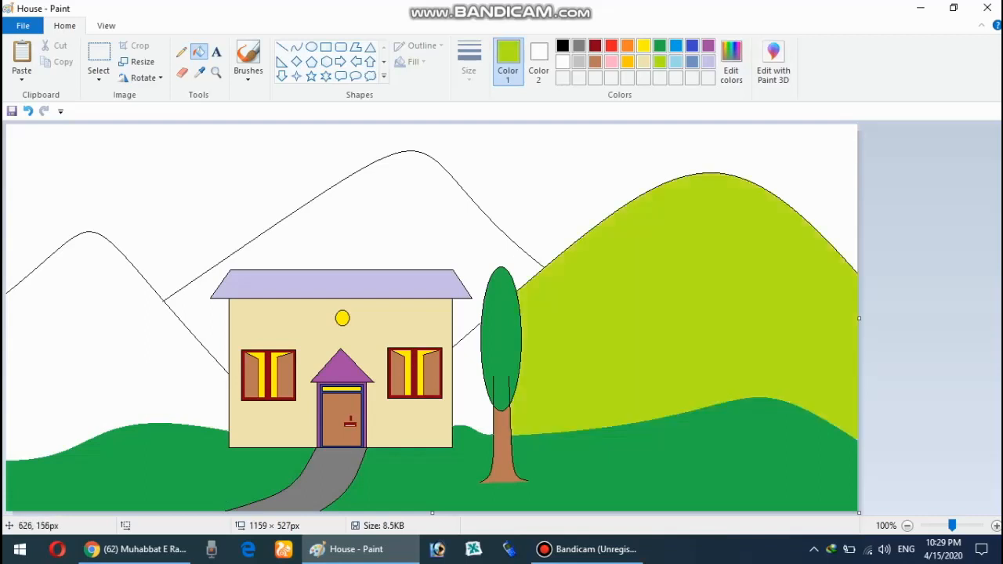
{"action": "left_click", "coordinate": [497, 247]}
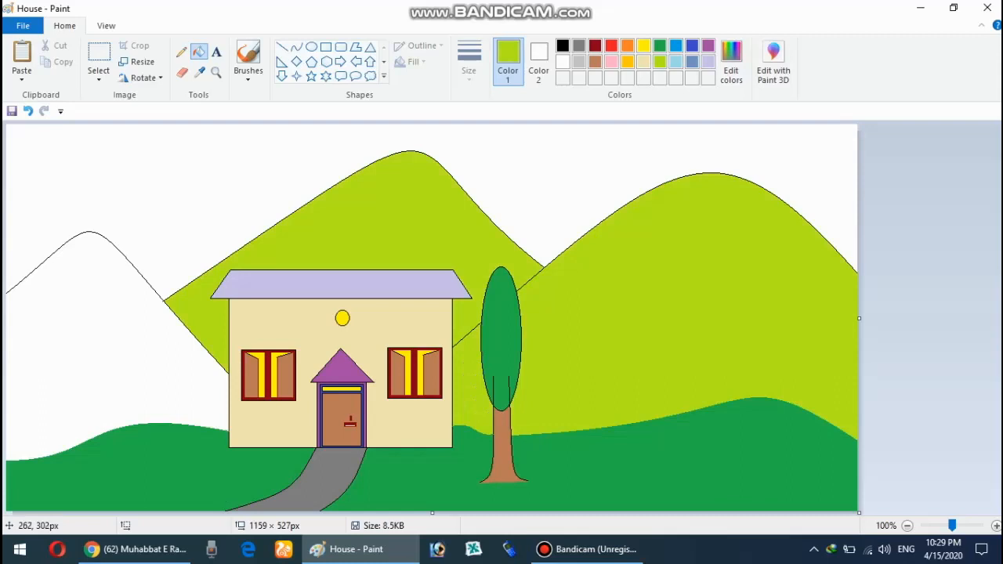
{"action": "left_click", "coordinate": [173, 368]}
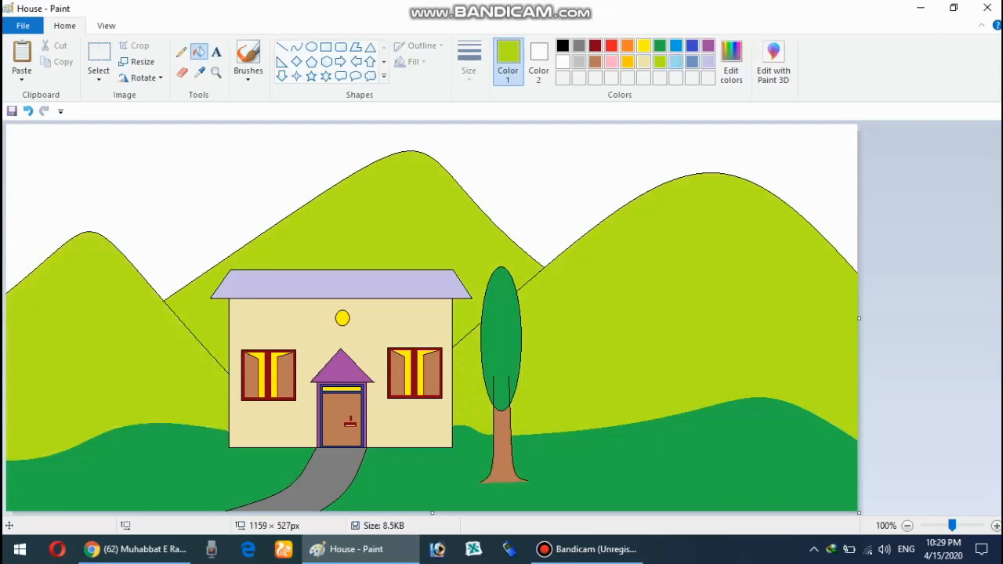
Step: Draw a sun about 44 × 38 px in the sky above the left hill, outlined and filled with gold
{"action": "left_click", "coordinate": [311, 46]}
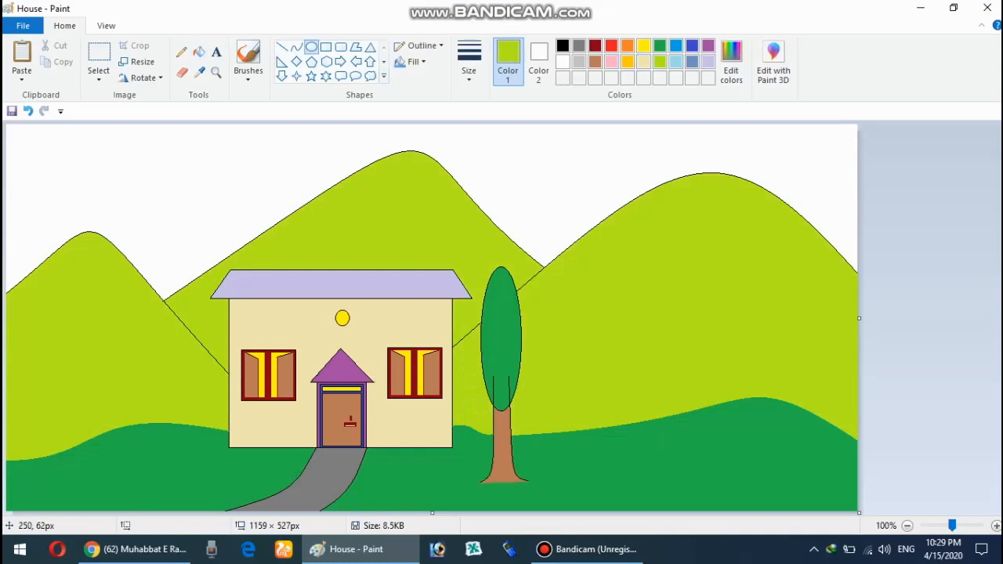
{"action": "left_click_drag", "start_coordinate": [155, 150], "coordinate": [190, 179]}
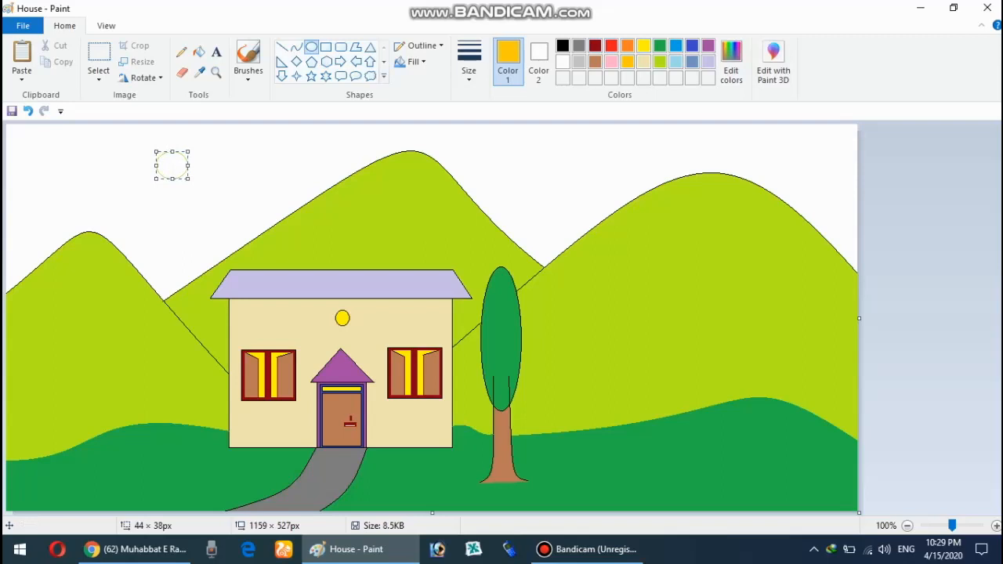
{"action": "left_click", "coordinate": [199, 51]}
{"action": "left_click", "coordinate": [180, 168]}
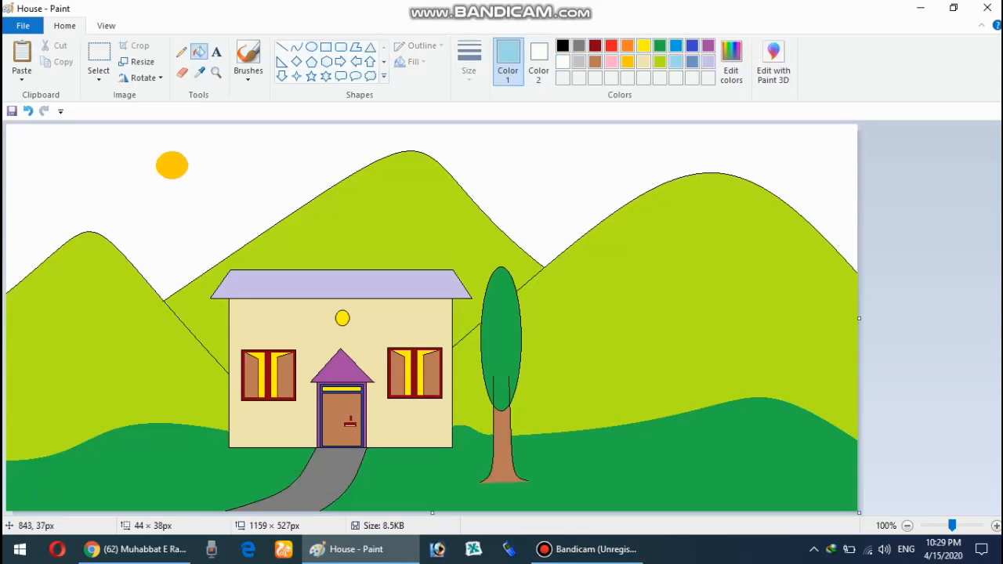
Step: Fill the sky with light blue and save the picture
{"action": "left_click", "coordinate": [667, 154]}
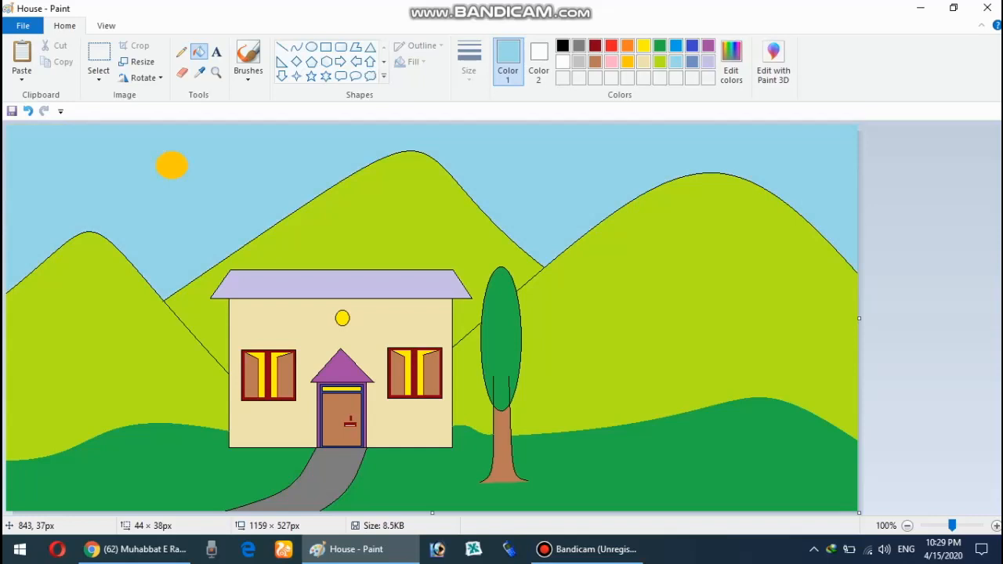
{"action": "key", "text": "ctrl+s"}
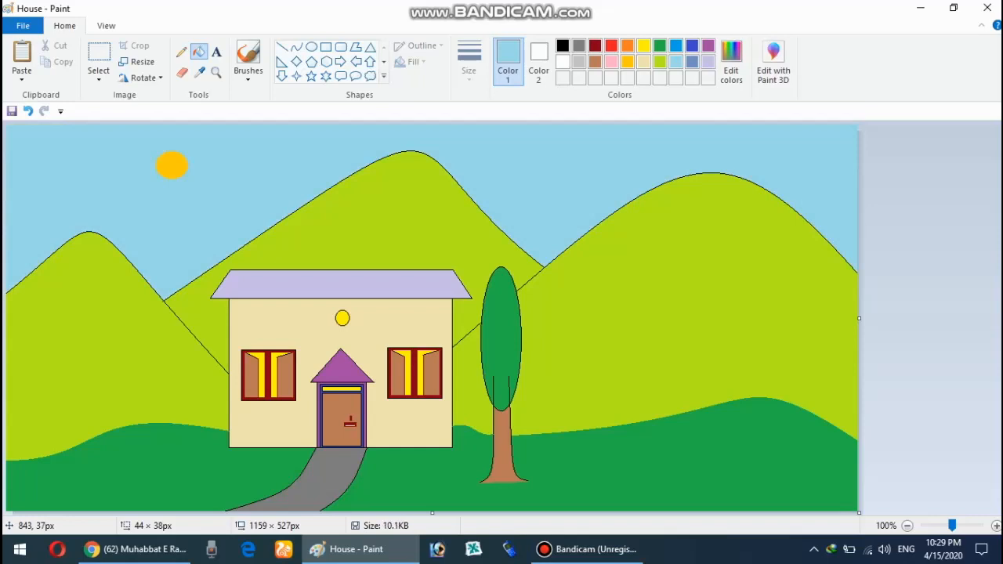